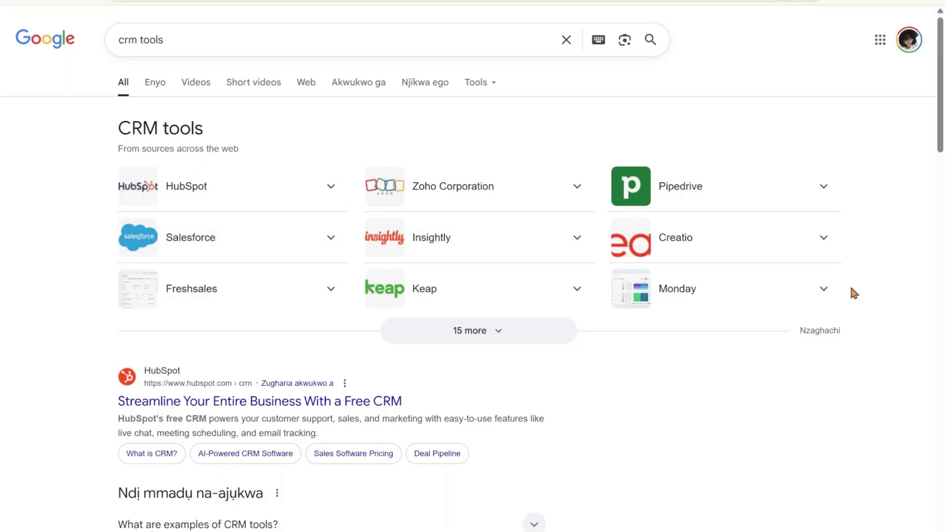
Expand the CRM tools search results with '15 more' and scroll through the full list.
left_click(465, 336)
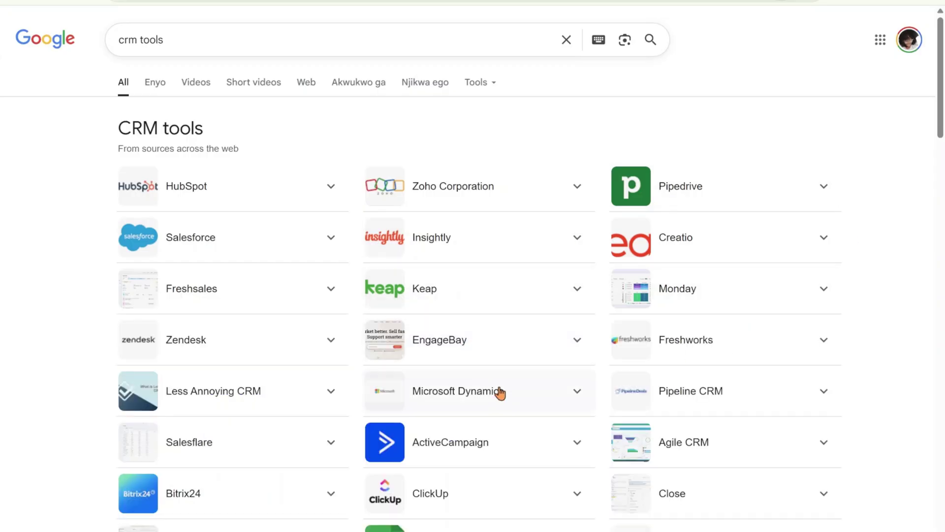
scroll(453, 310, "down", 3)
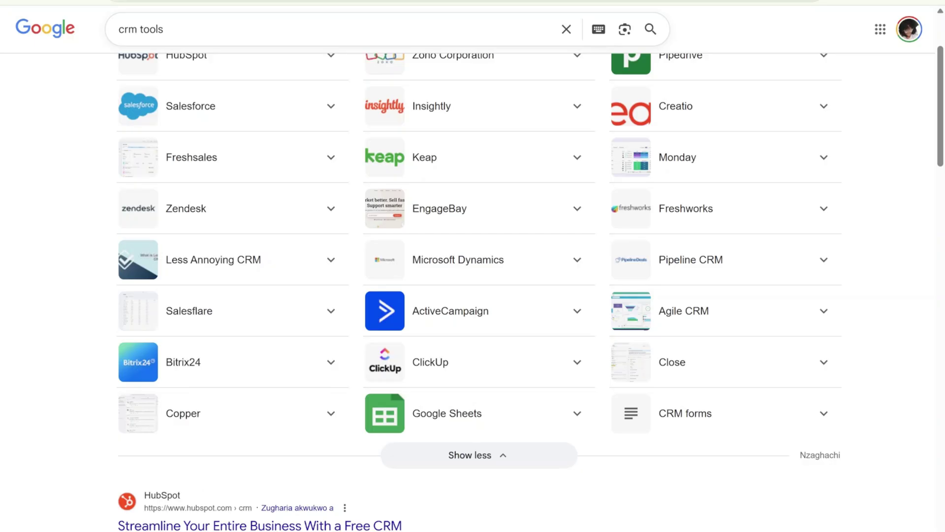
scroll(460, 390, "up", 3)
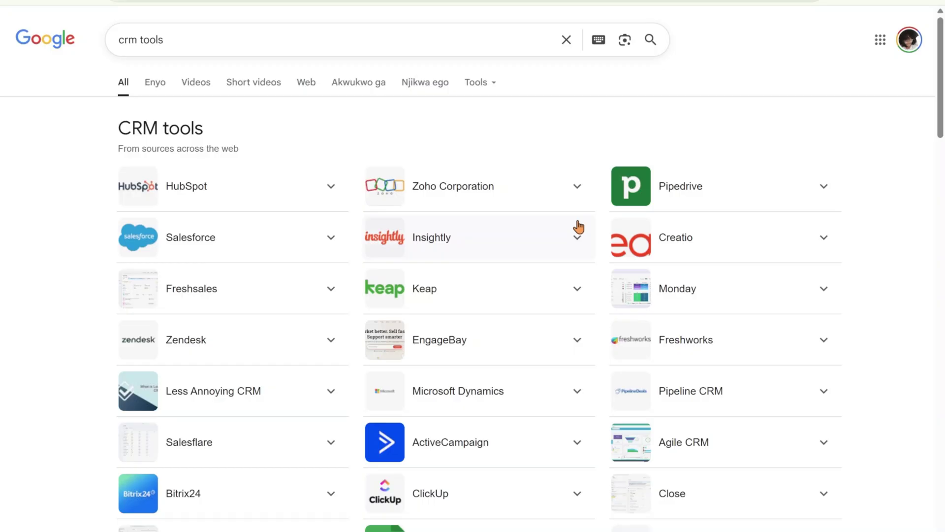
scroll(547, 291, "down", 4)
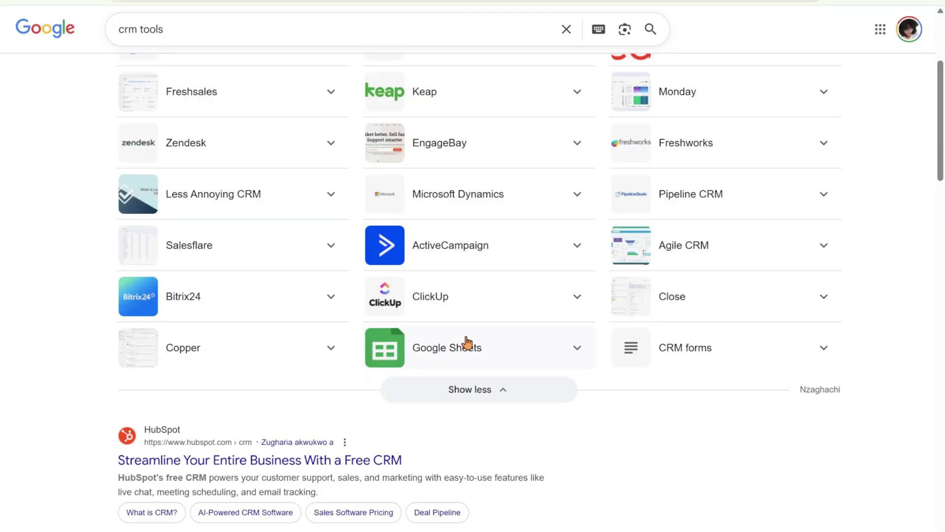
scroll(483, 325, "up", 4)
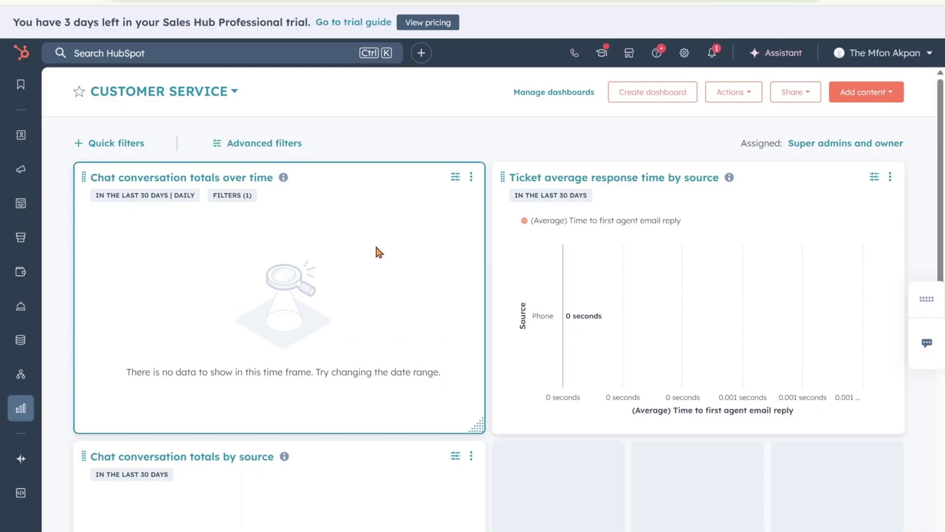
Bring up the CRM section menu from the left sidebar.
mouse_move(22, 139)
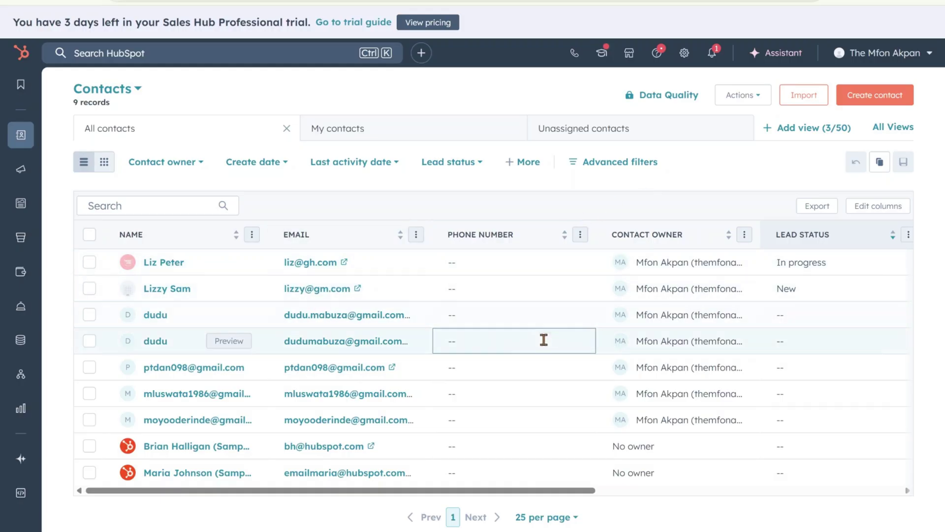
Start a new contact and enter her email address and first name.
left_click(876, 100)
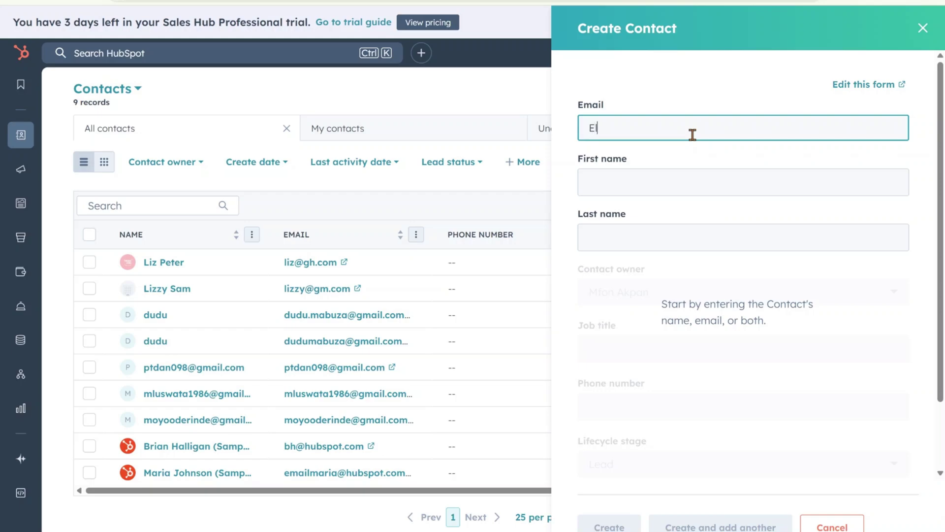
double_click(663, 131)
key("ctrl+c")
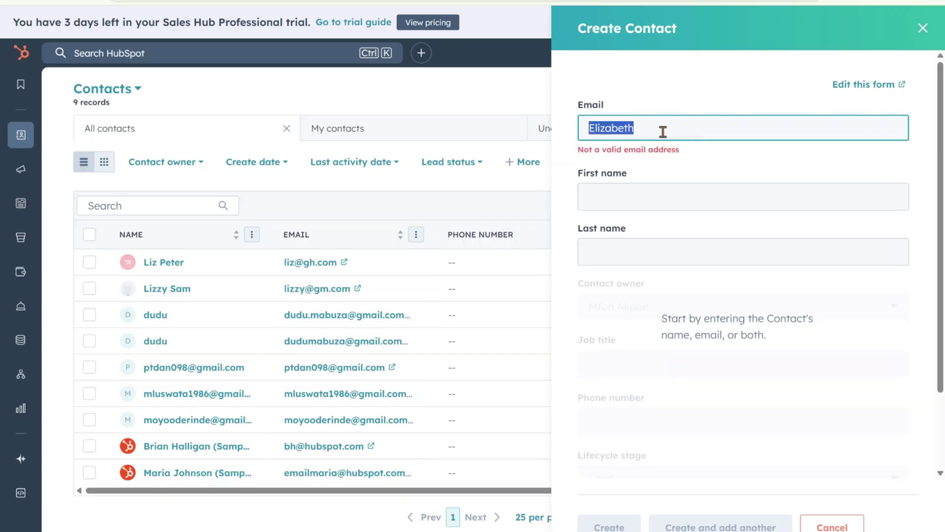
left_click(619, 197)
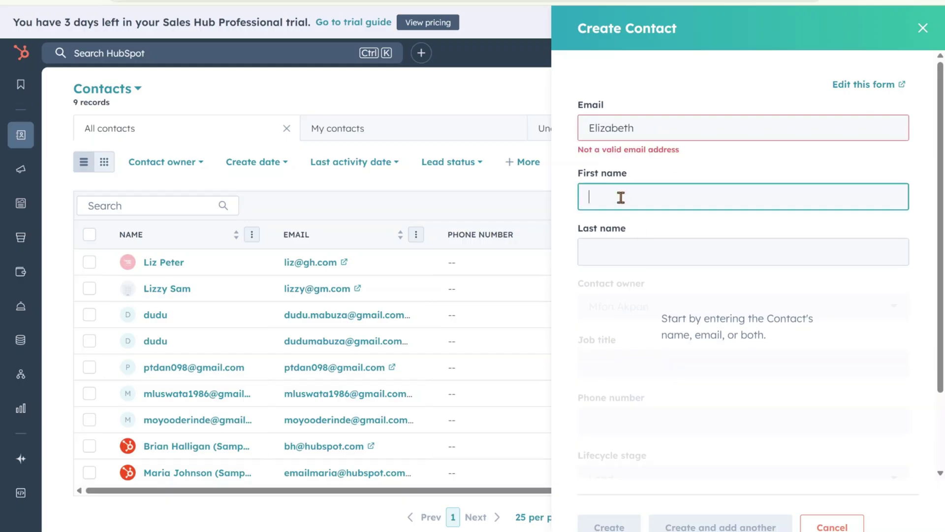
key("ctrl+v")
left_click(663, 126)
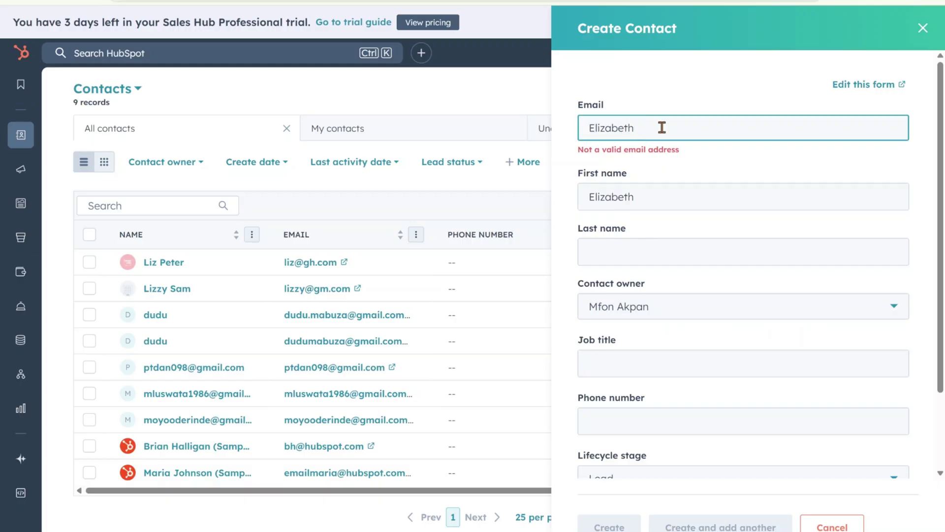
type("\"")
key("BackSpace")
type("@gl.com")
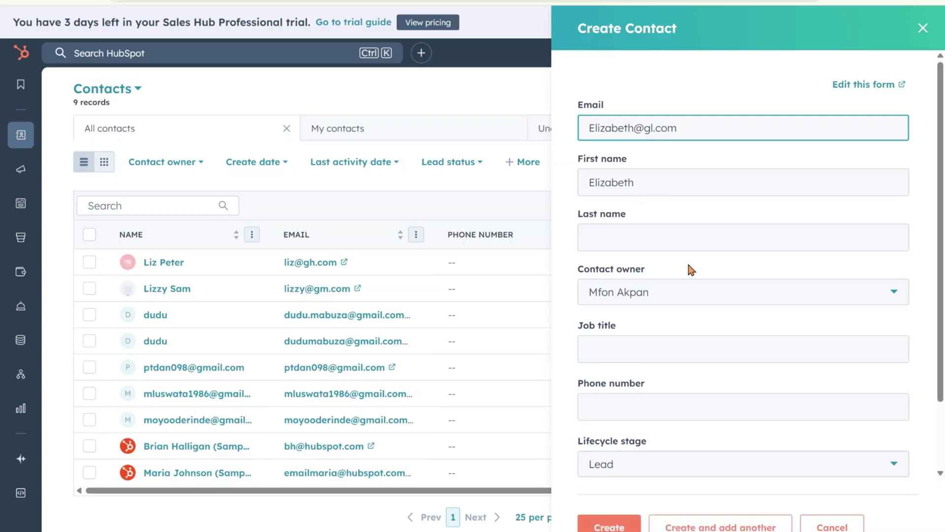
left_click(640, 182)
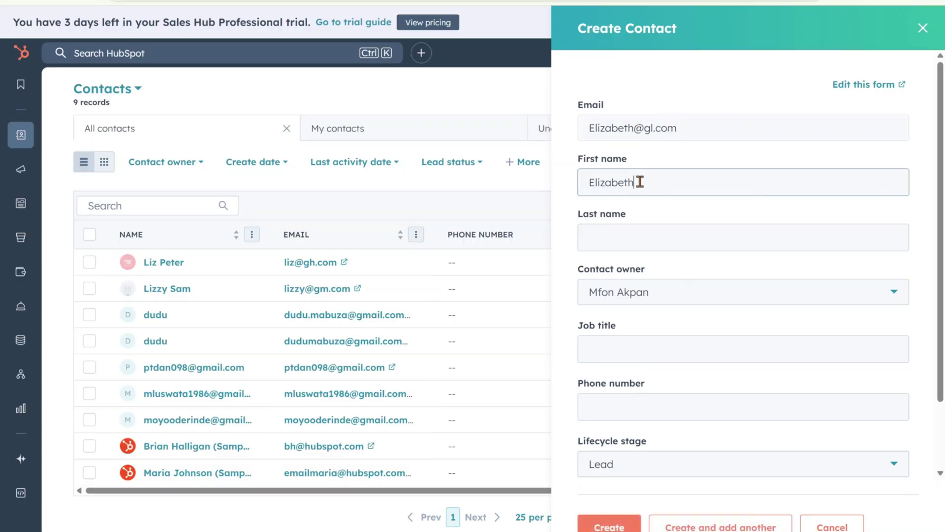
Fill in the contact's last name and the job title 'Video Editor'.
left_click(641, 238)
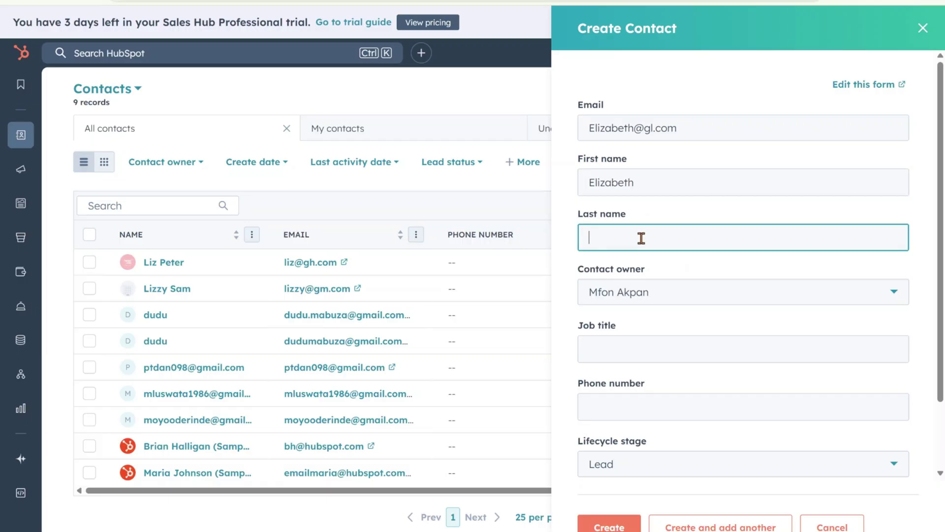
left_click(666, 318)
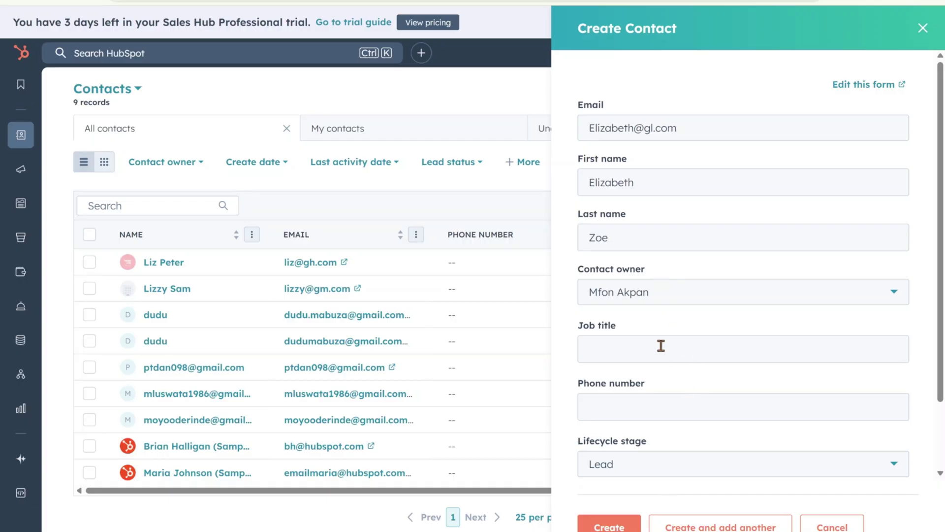
left_click(634, 348)
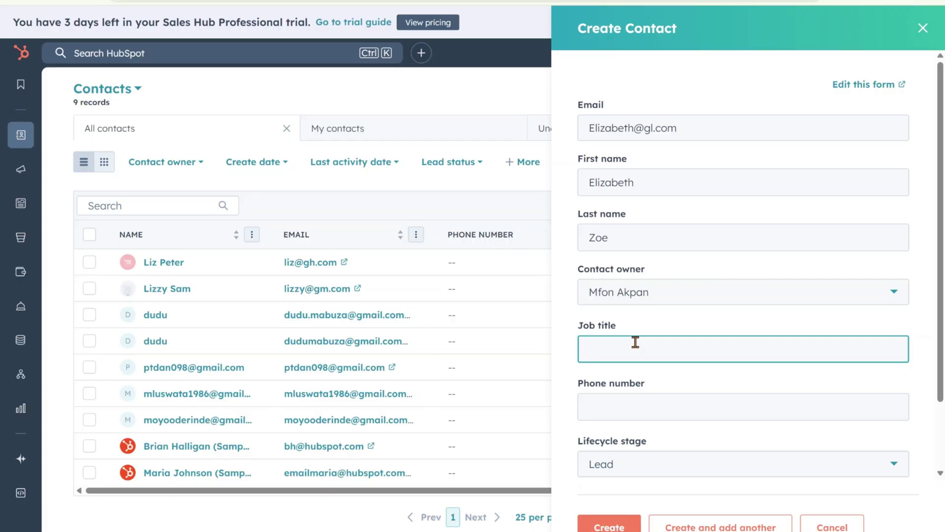
type("V")
key("BackSpace")
type("Video")
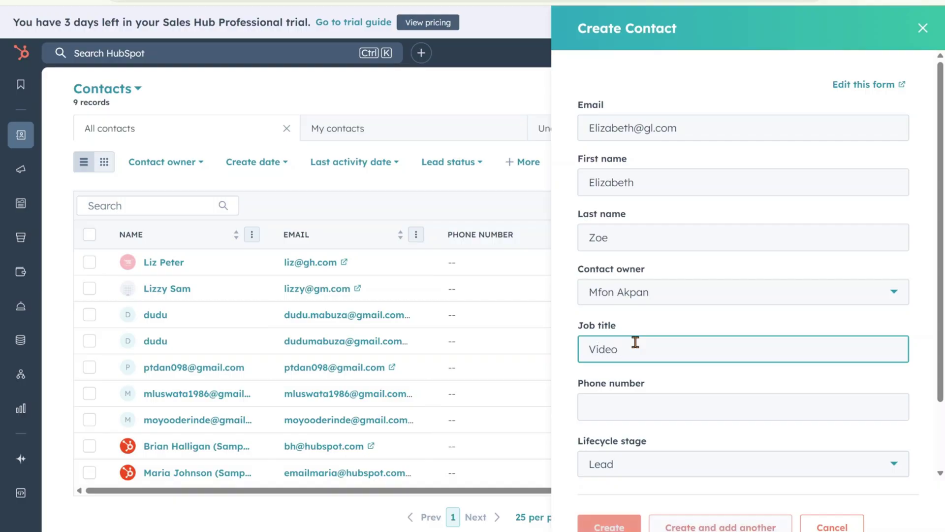
type(" Editor")
left_click(672, 402)
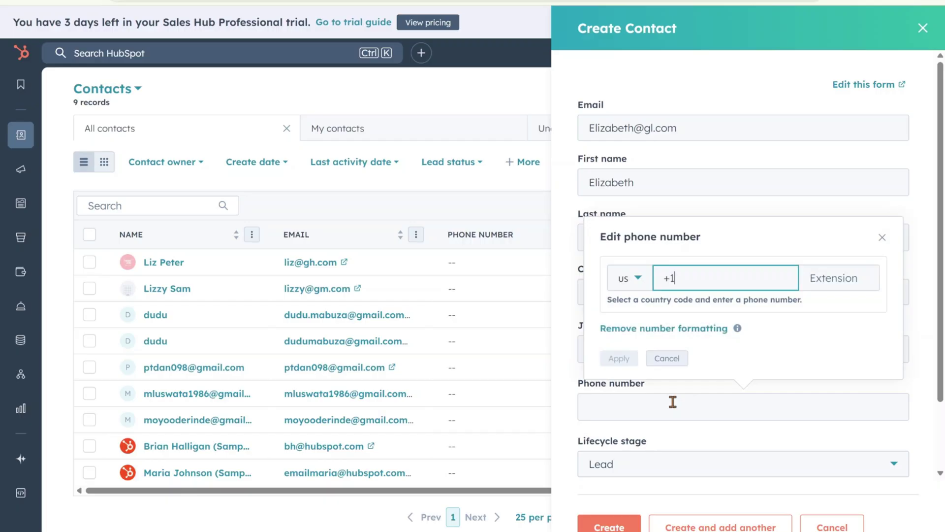
Skip the phone number and set the lifecycle stage to Lead.
left_click(679, 358)
scroll(729, 394, "down", 2)
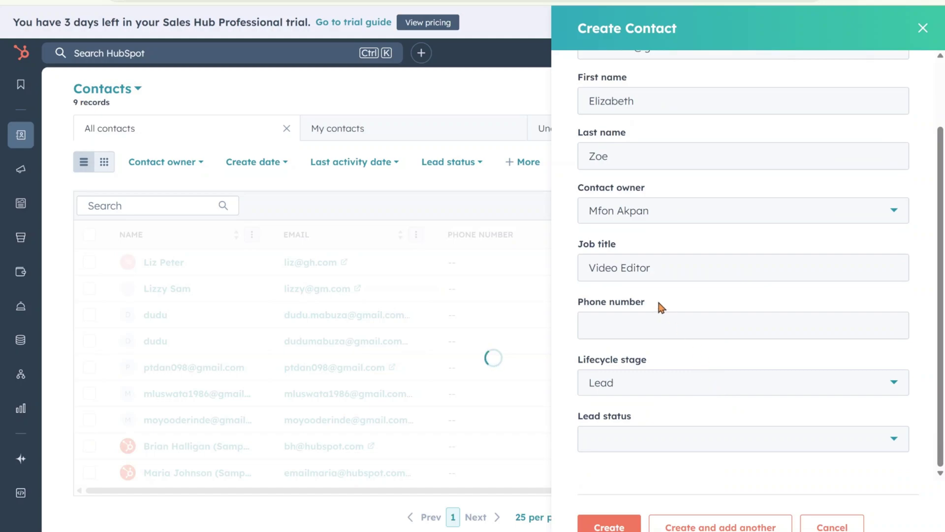
left_click(658, 391)
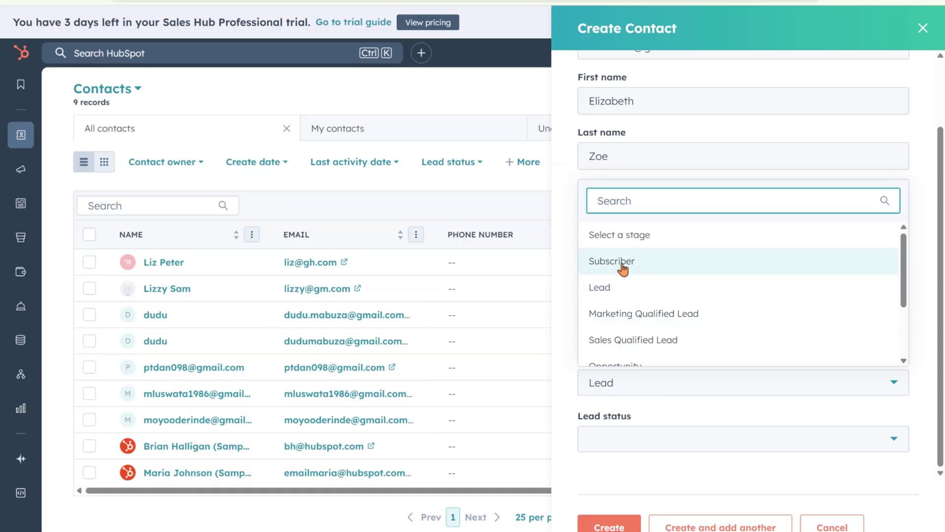
scroll(679, 332, "down", 2)
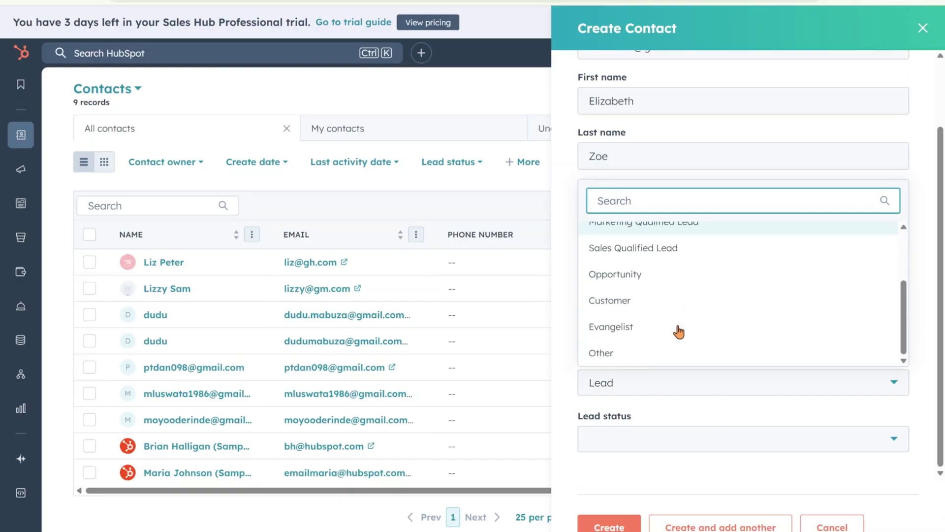
left_click(661, 306)
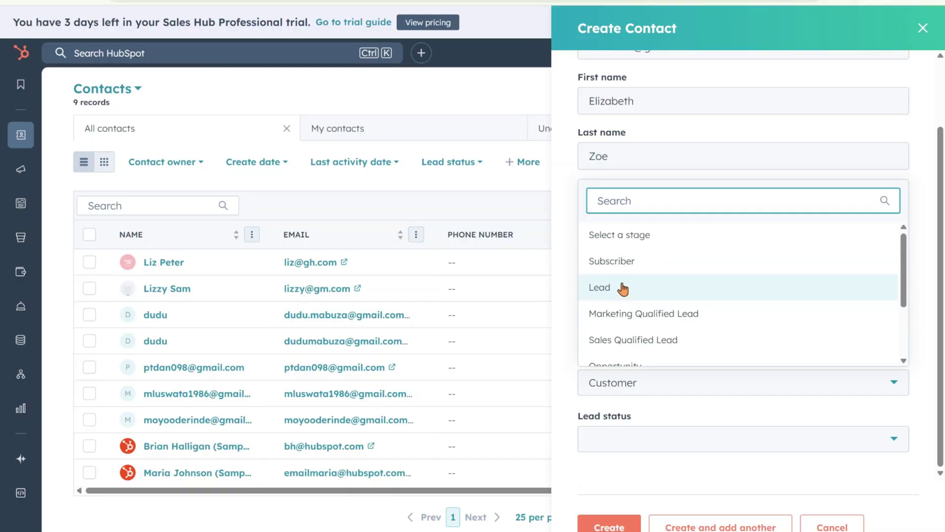
left_click(623, 289)
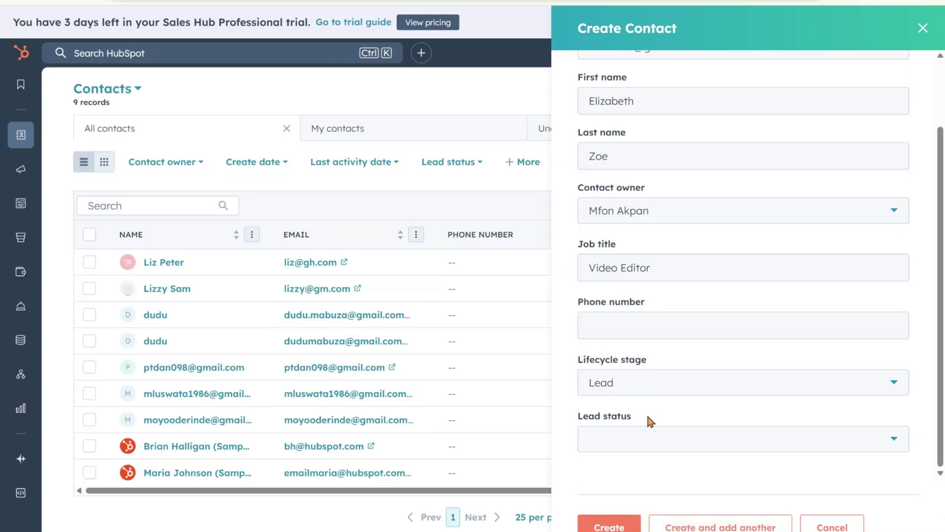
Set the lead status to New and save the new contact.
left_click(645, 442)
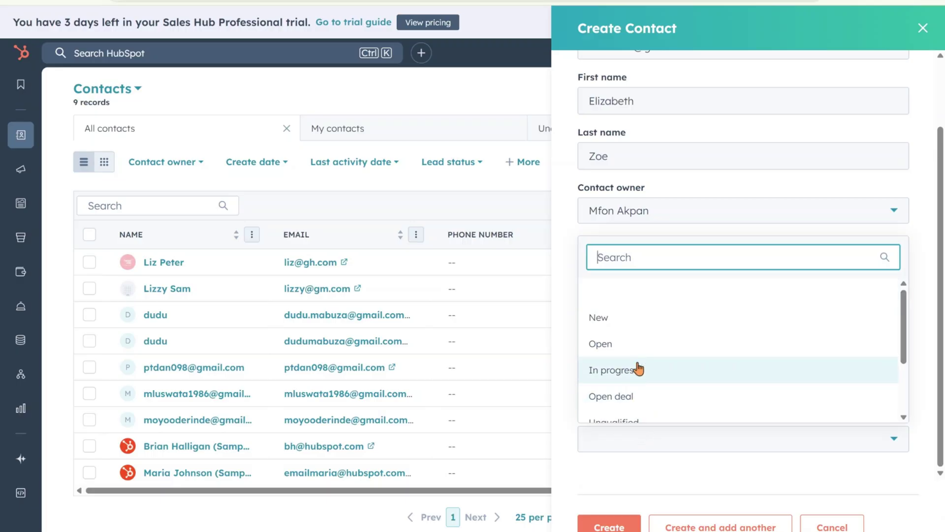
scroll(639, 355, "down", 2)
scroll(638, 354, "up", 2)
left_click(616, 318)
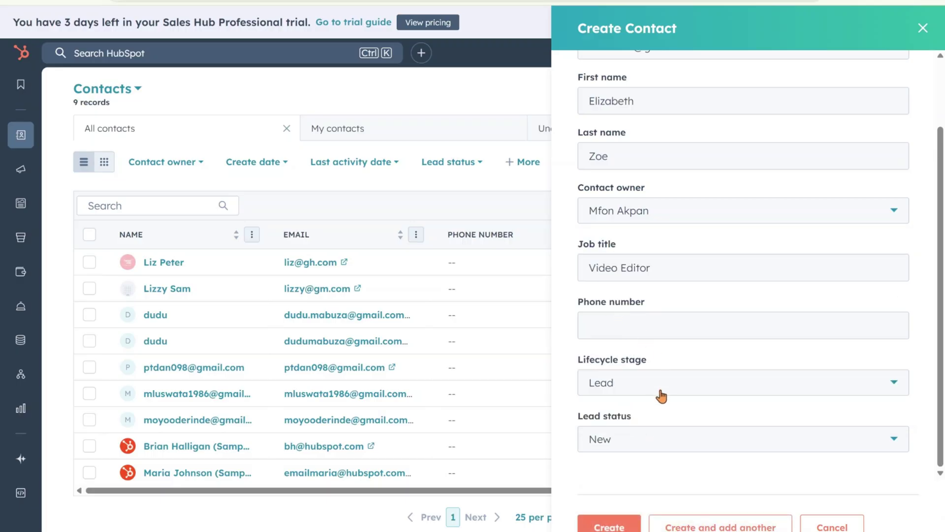
scroll(630, 163, "up", 2)
scroll(645, 291, "down", 3)
scroll(626, 344, "up", 3)
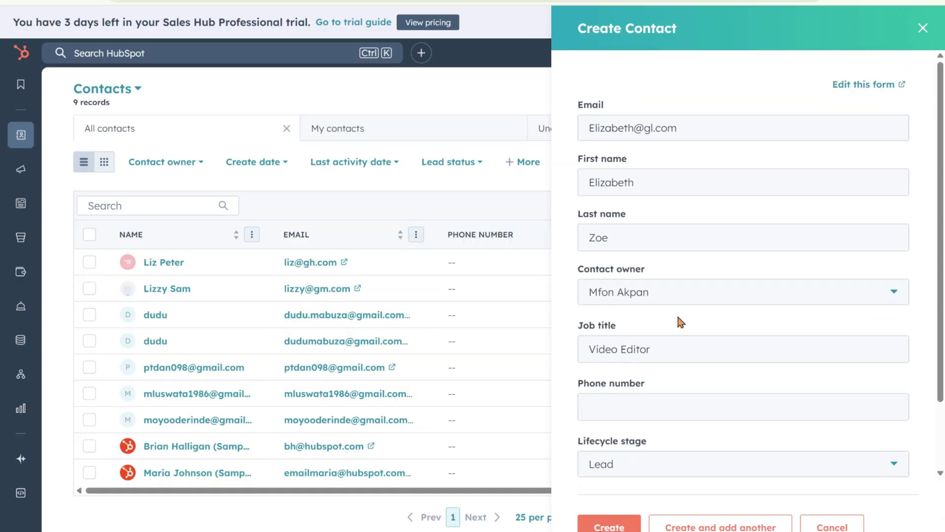
left_click(615, 524)
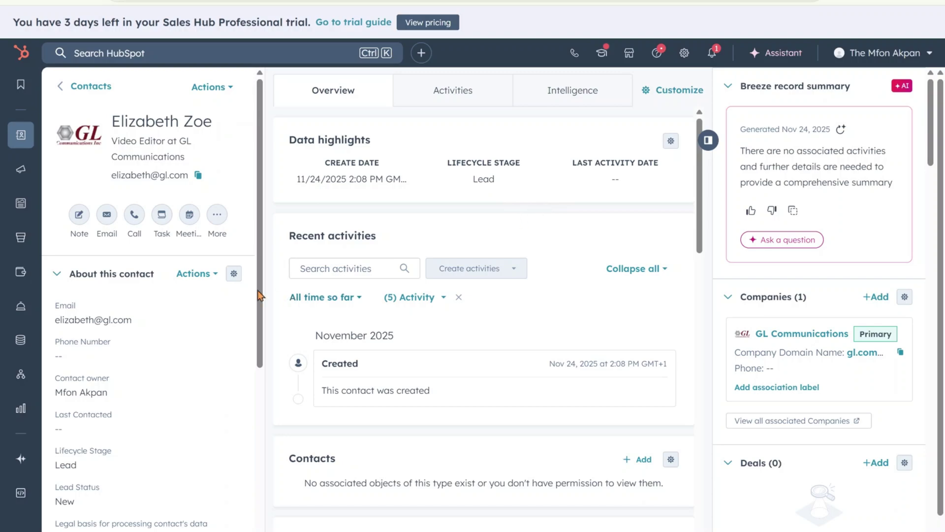
Discard an accidental note and open a new email draft to the contact.
left_click(84, 221)
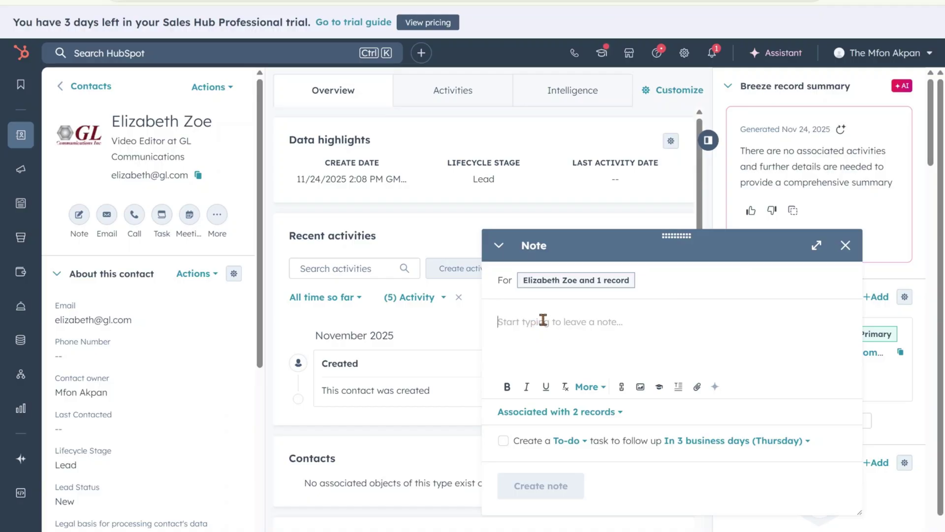
left_click(845, 245)
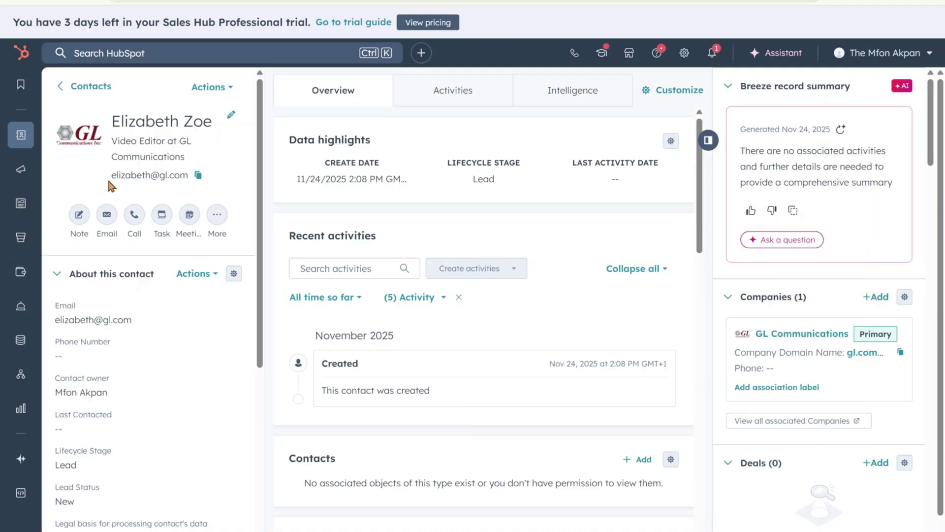
left_click(105, 224)
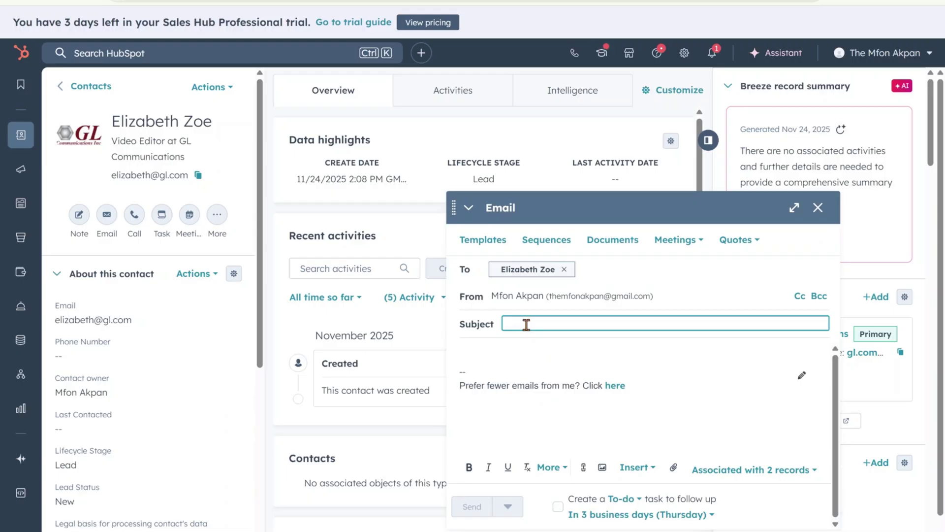
left_click(498, 353)
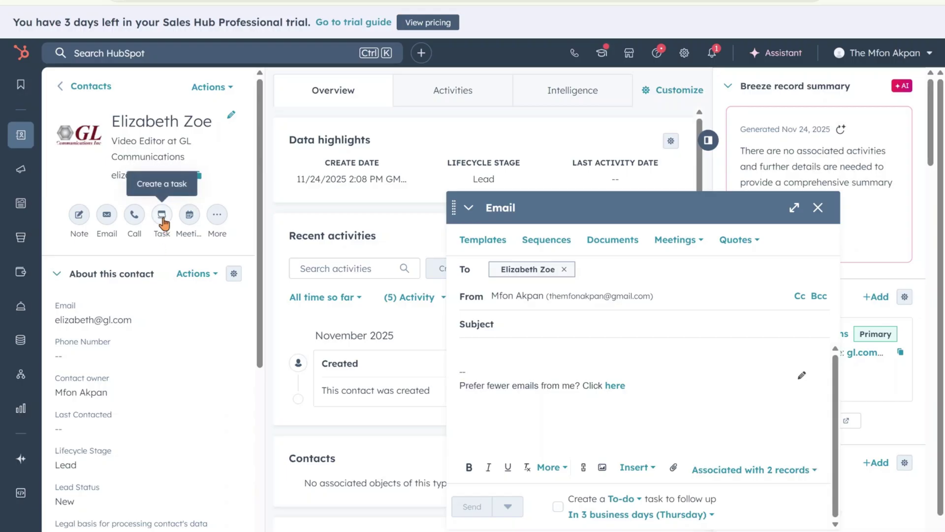
Create a task titled to email the contact on Wednesday about the video editing software update availability.
left_click(162, 216)
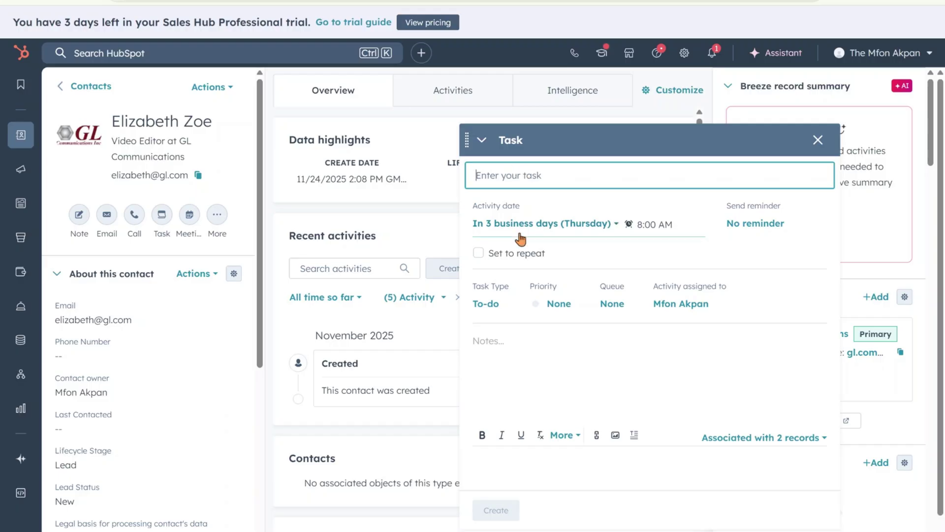
type("Get")
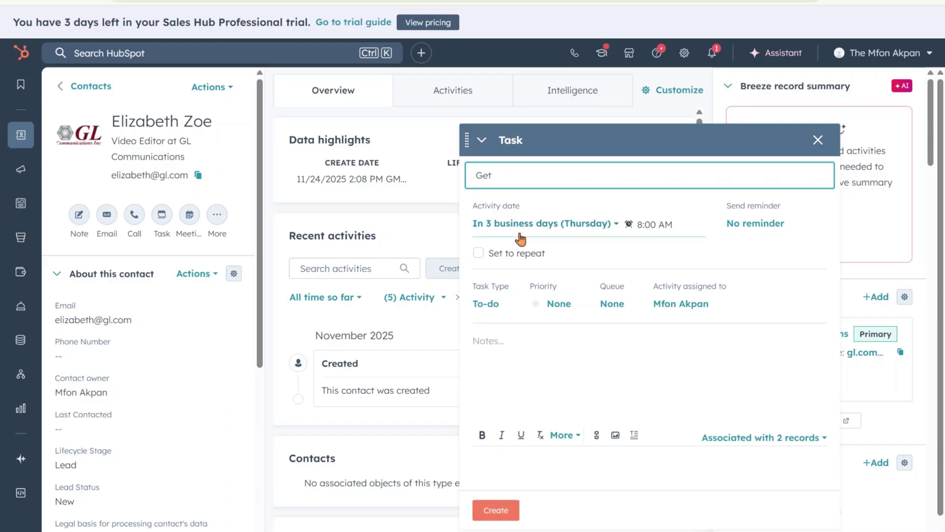
key("BackSpace")
key("BackSpace")
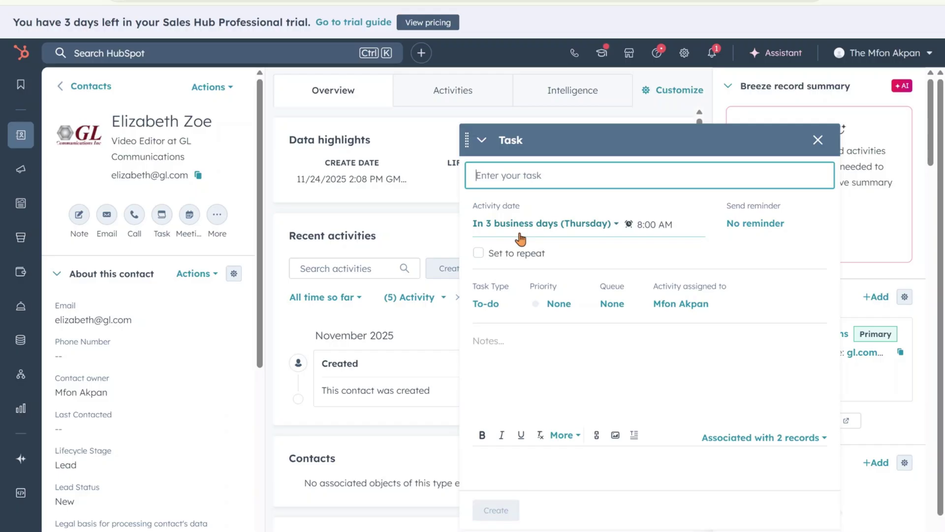
type("Send an")
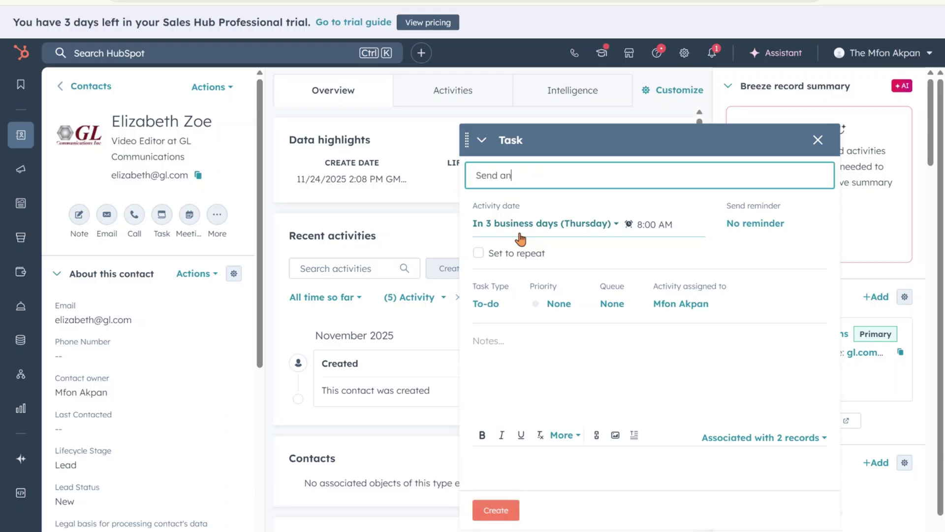
type(" email")
type(" to ")
type("elizabth")
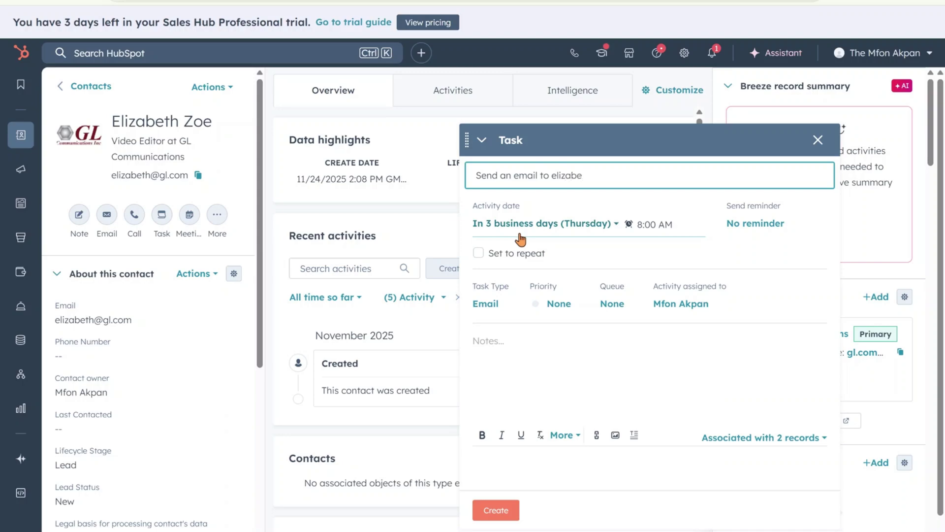
key("BackSpace")
type("th")
left_click(520, 240)
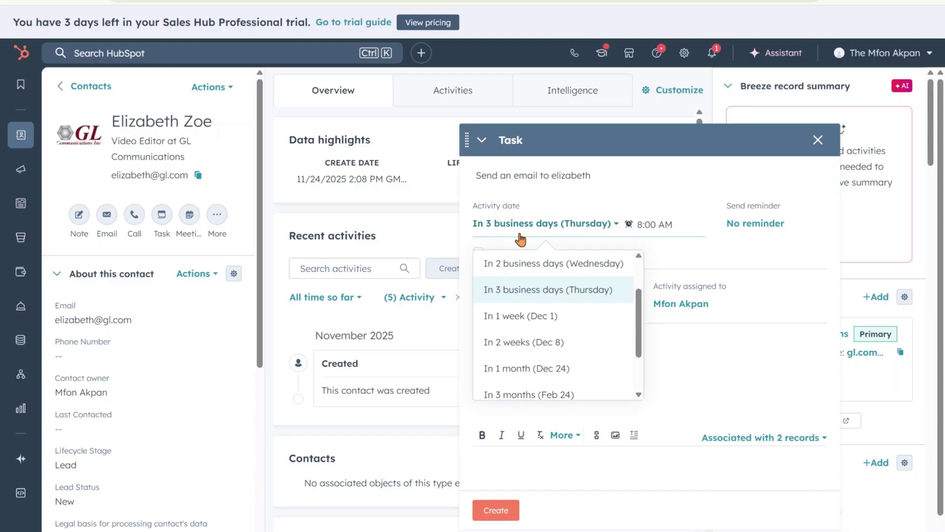
scroll(521, 240, "down", 1)
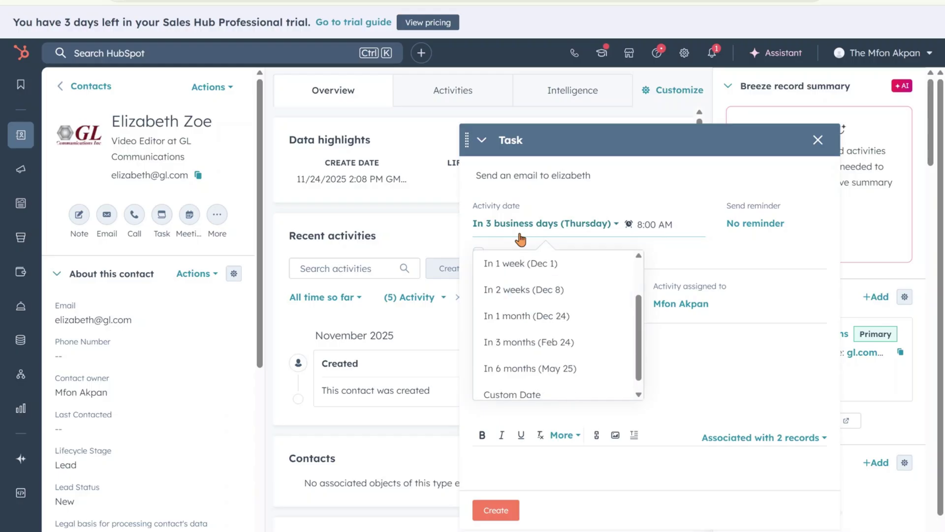
left_click(520, 240)
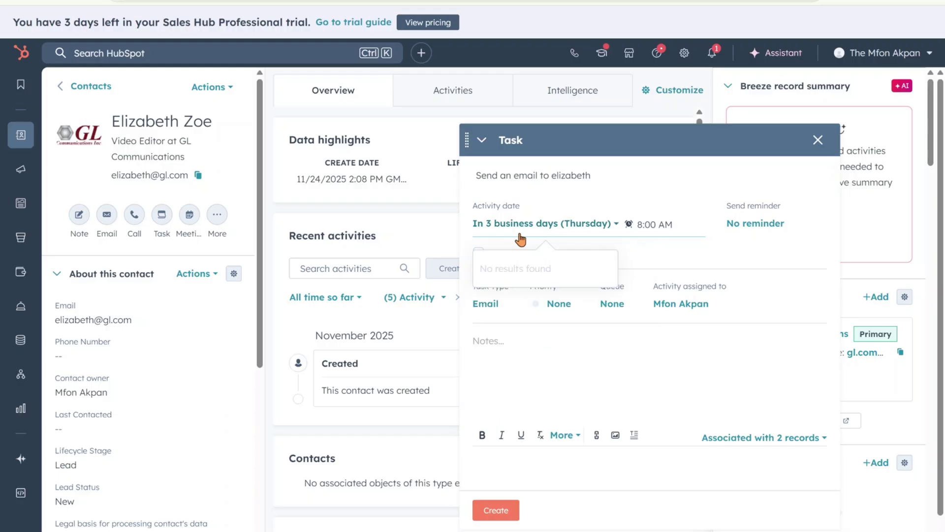
type("on wednesday on the avaliabilivt of the video editing software up")
type("date")
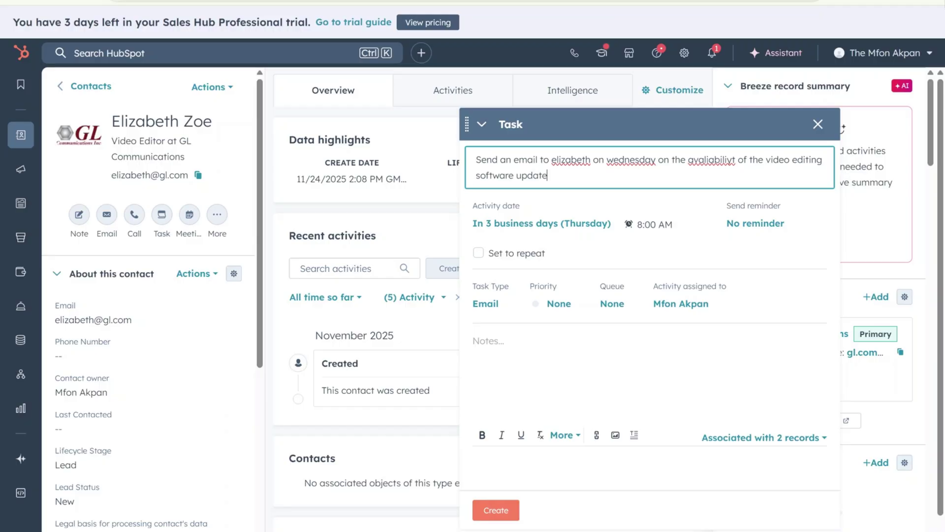
double_click(720, 159)
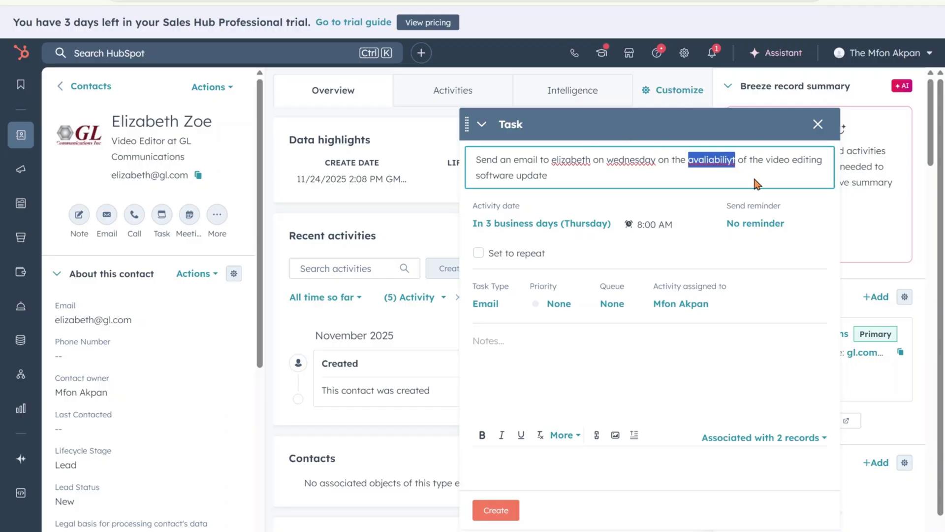
type("availability")
double_click(627, 159)
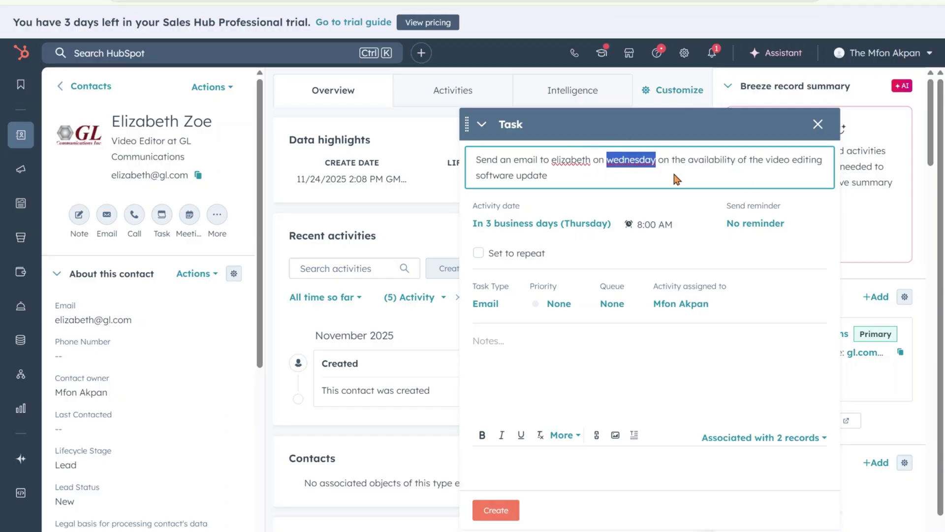
type("Wednesday")
double_click(568, 160)
type("Elizabeth")
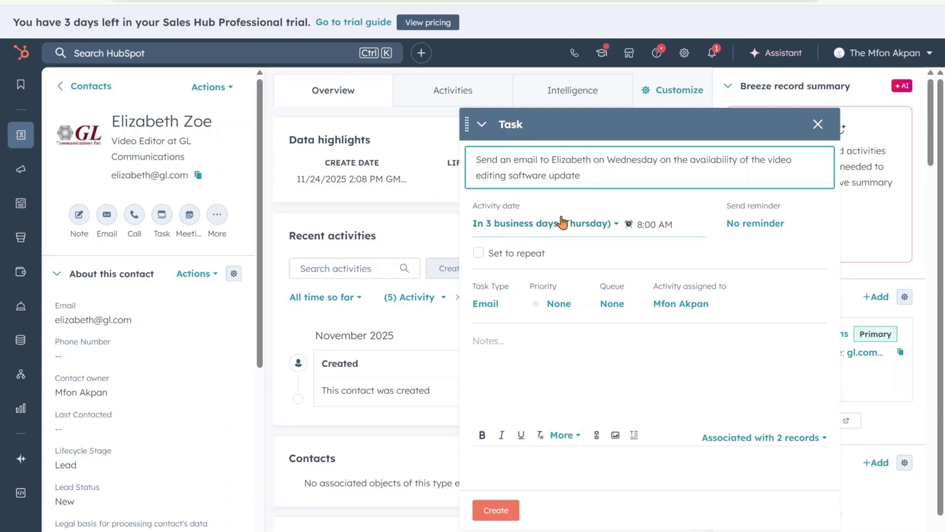
Make the task due in 2 business days at 9:30 AM, reminder 1 day before, note 'Also include', and save.
left_click(604, 229)
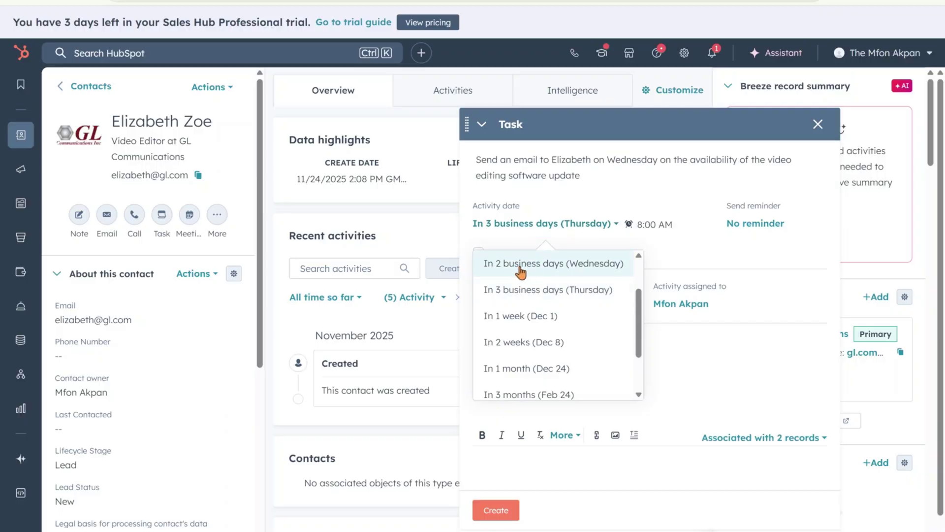
left_click(521, 271)
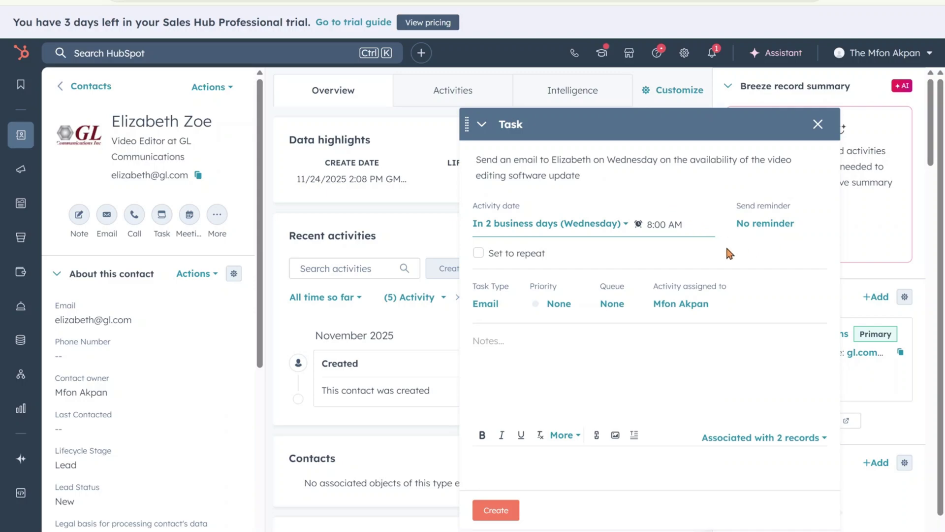
left_click(655, 223)
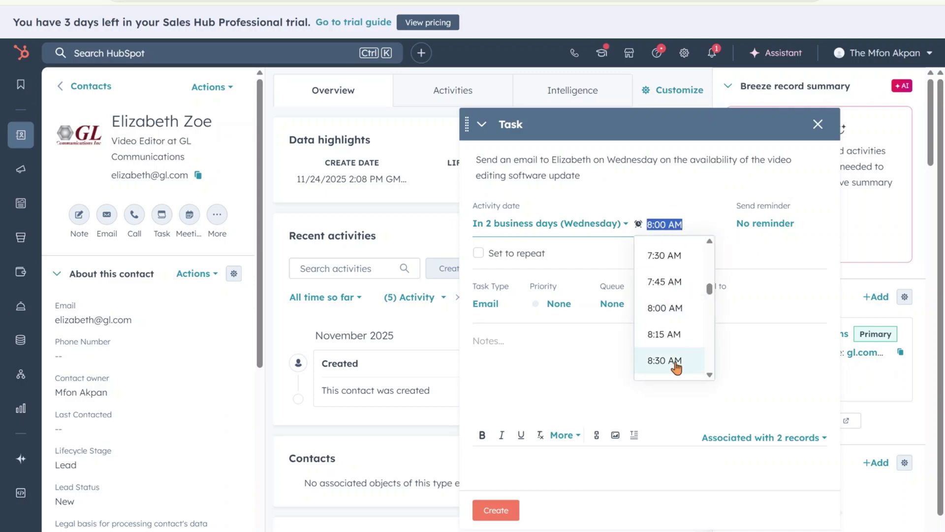
scroll(659, 356, "down", 3)
left_click(667, 336)
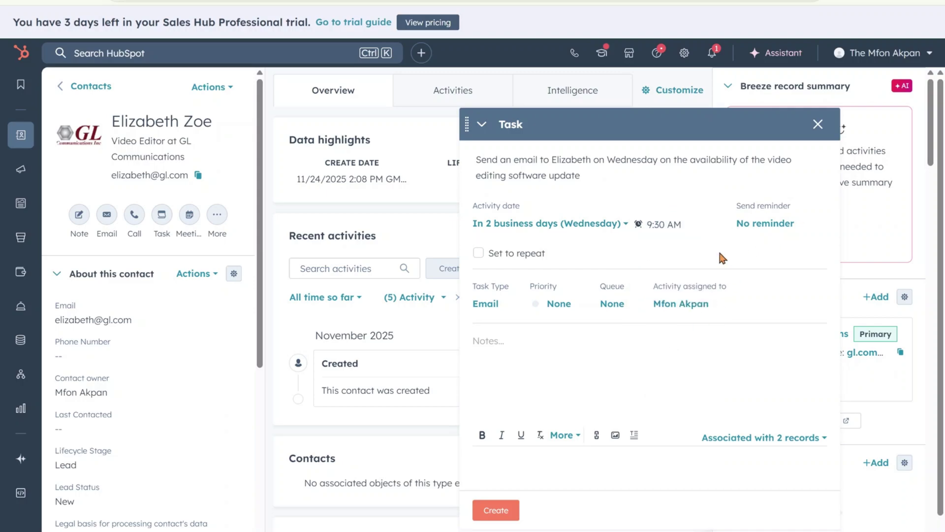
left_click(763, 227)
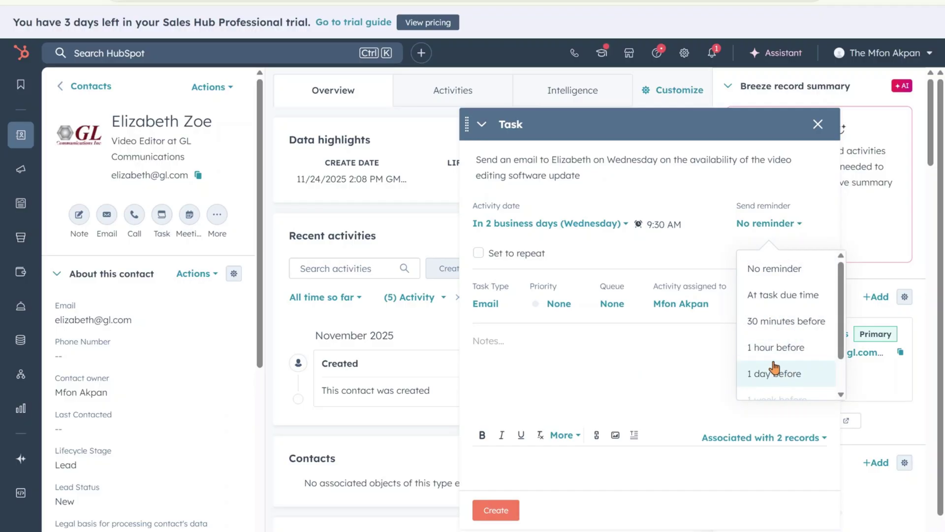
left_click(779, 379)
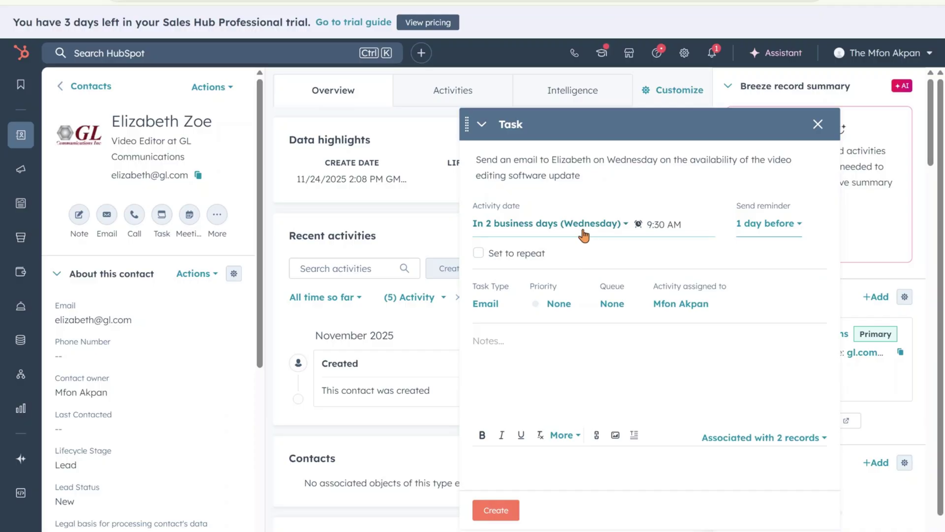
left_click(534, 350)
type("Al")
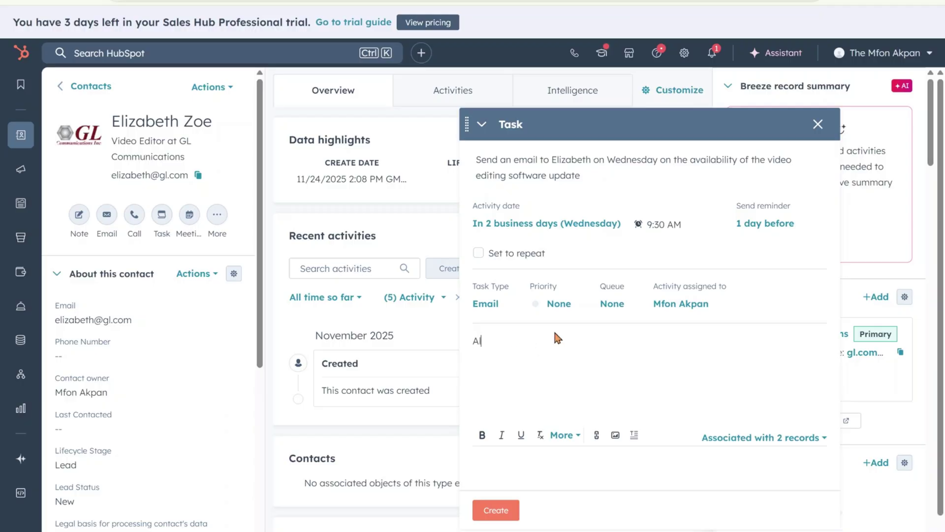
type("so include discount.")
left_click(497, 512)
Return to the Contacts list, now at 10 records, and bring up the CRM menu.
scroll(191, 387, "up", 3)
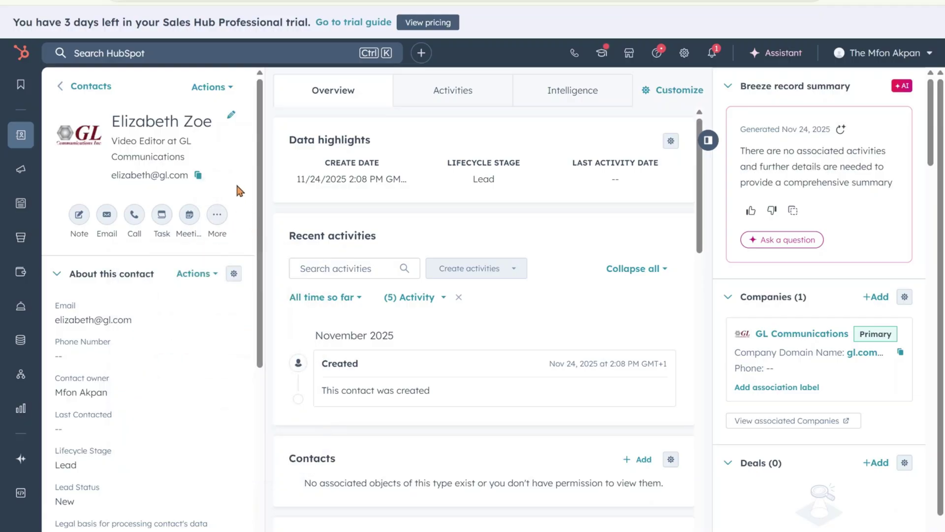
scroll(148, 359, "down", 4)
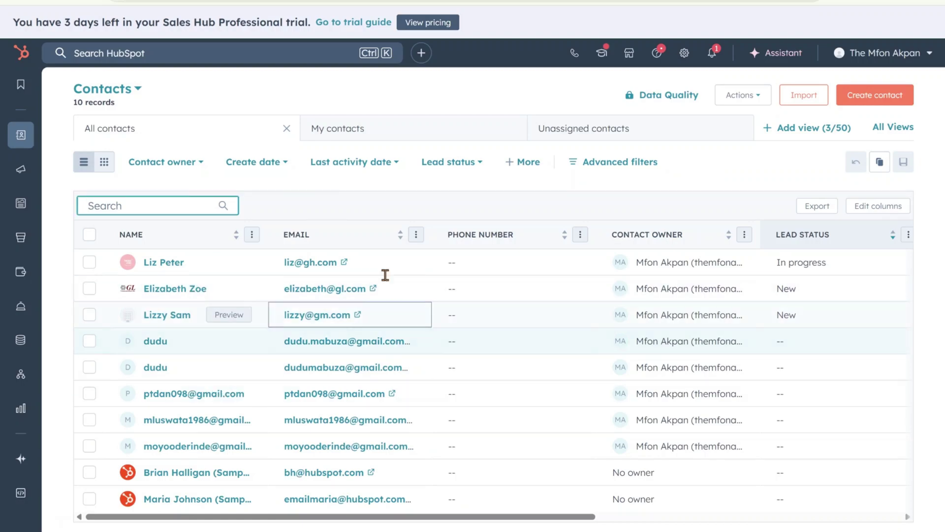
mouse_move(21, 135)
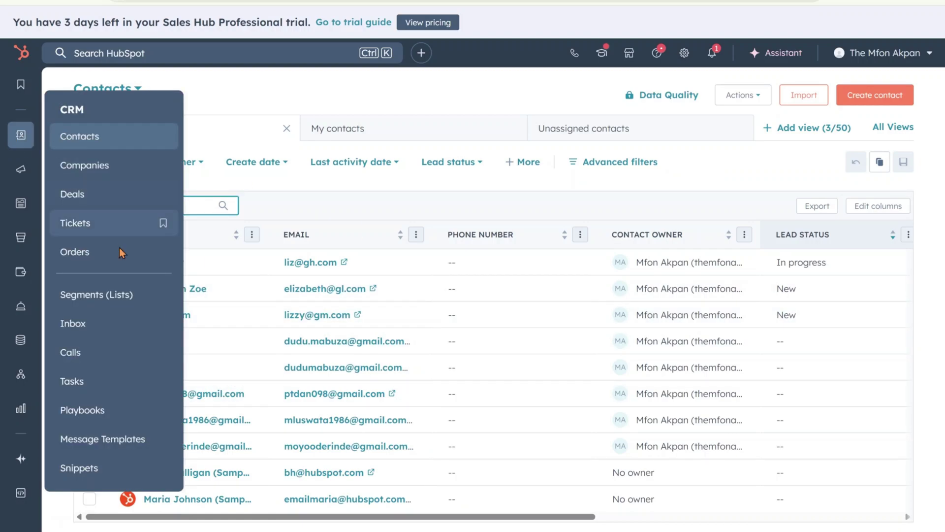
Open the Tasks list and search it for the contact's first name.
left_click(89, 392)
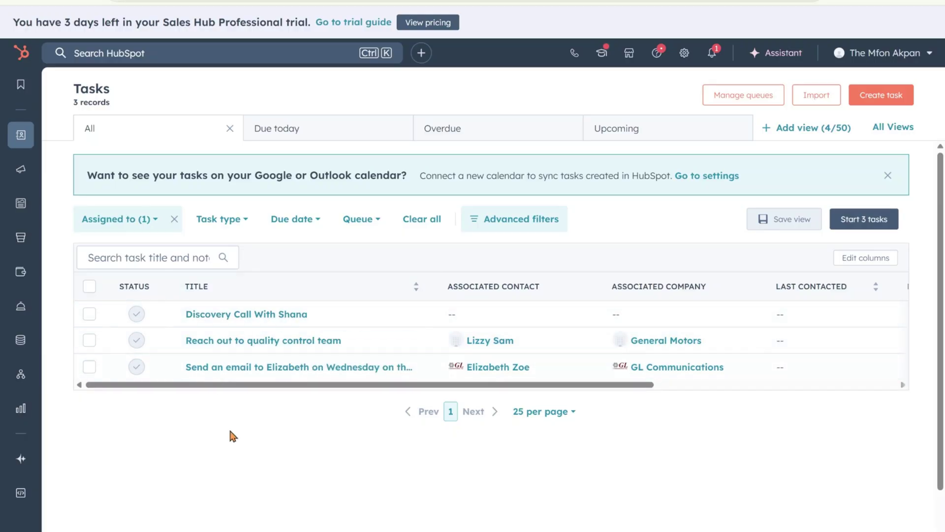
left_click(149, 255)
type("e")
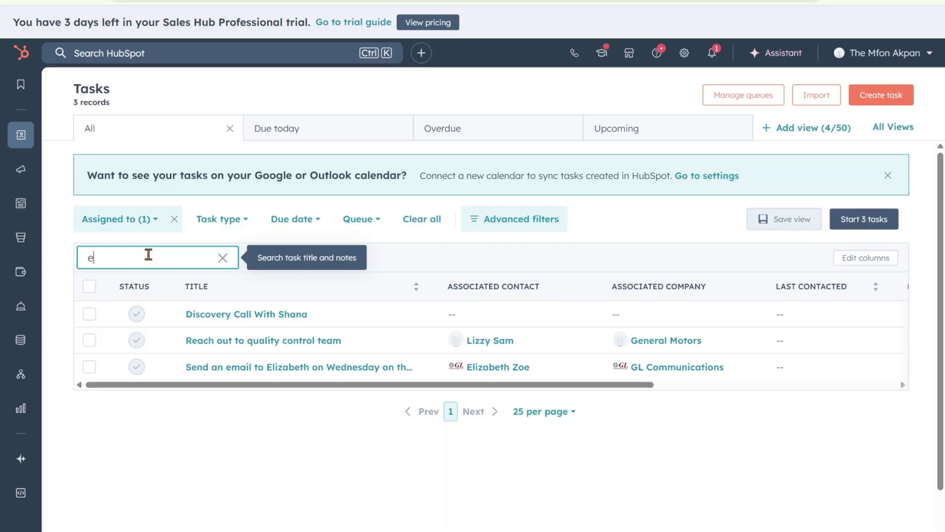
type("lizab")
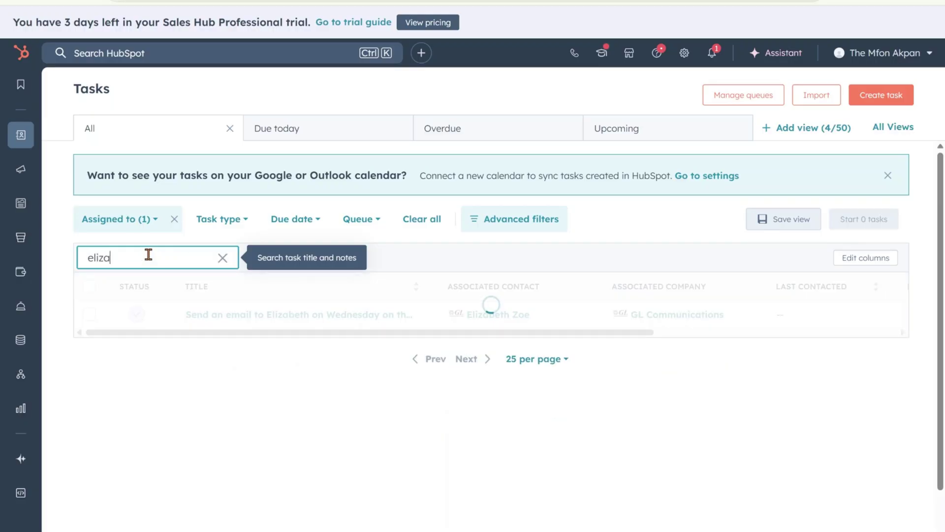
type("eth")
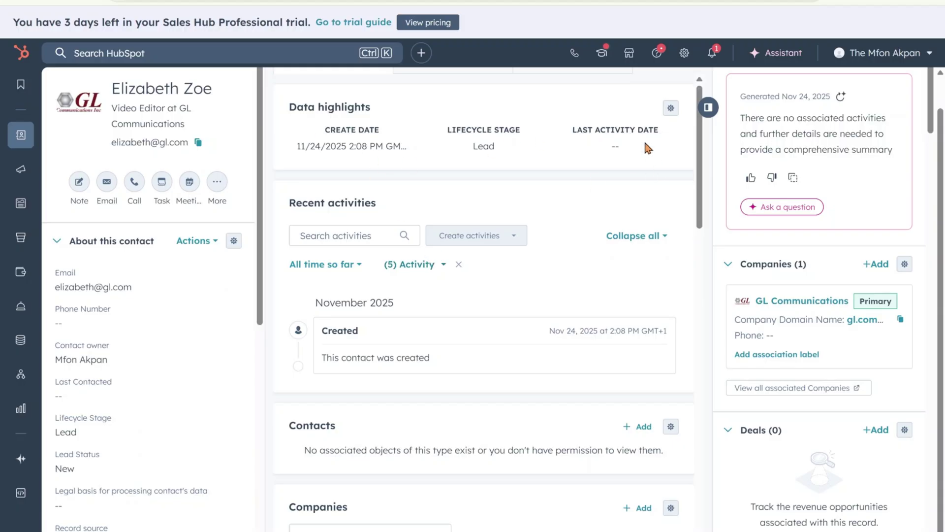
Open Tickets and start a new ticket with its name and description 'Refurbished Laptop'.
mouse_move(21, 146)
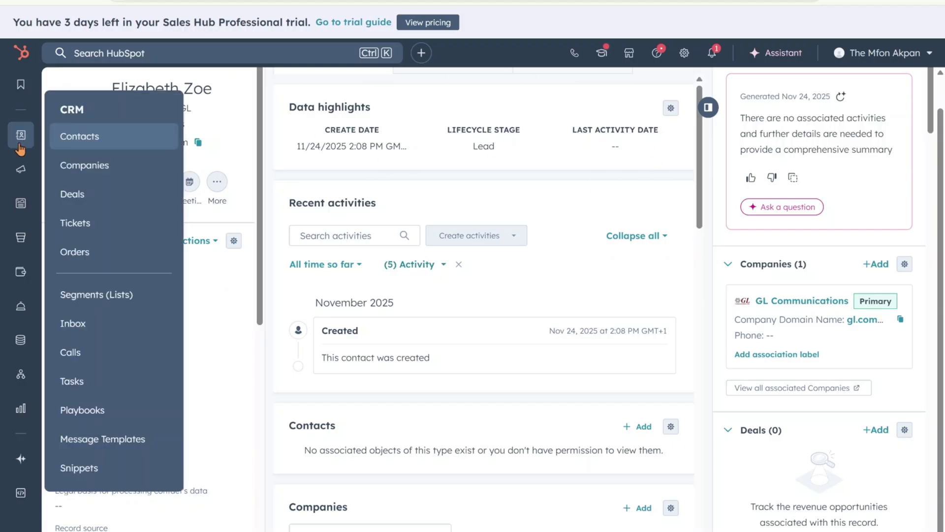
left_click(97, 225)
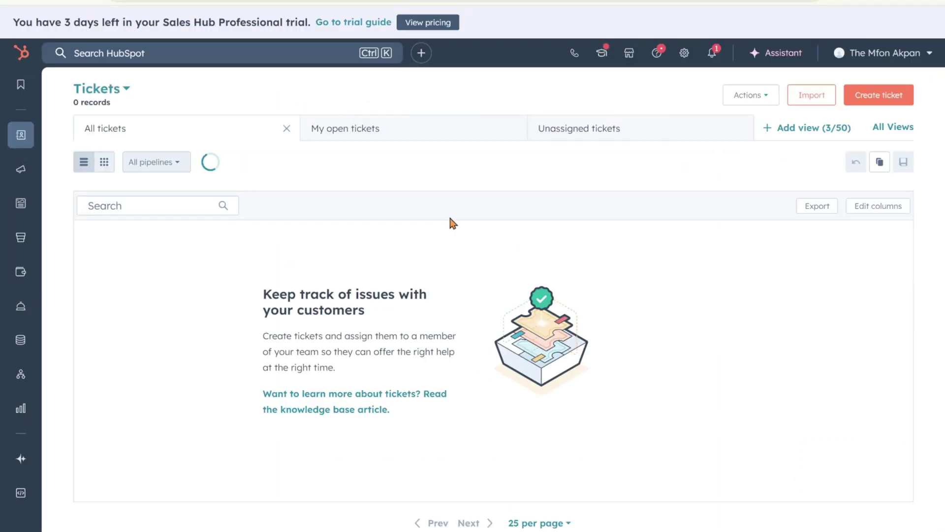
left_click(882, 106)
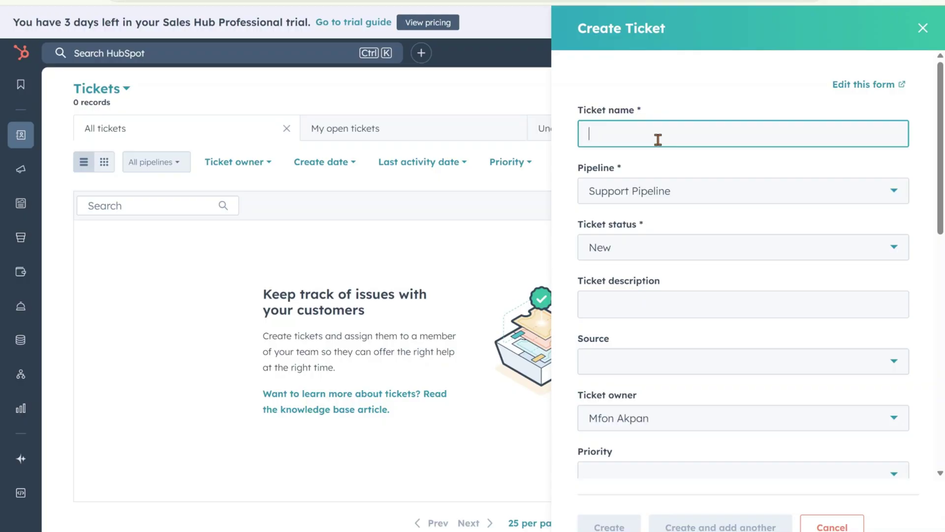
type("Beth")
scroll(611, 243, "down", 1)
left_click(612, 244)
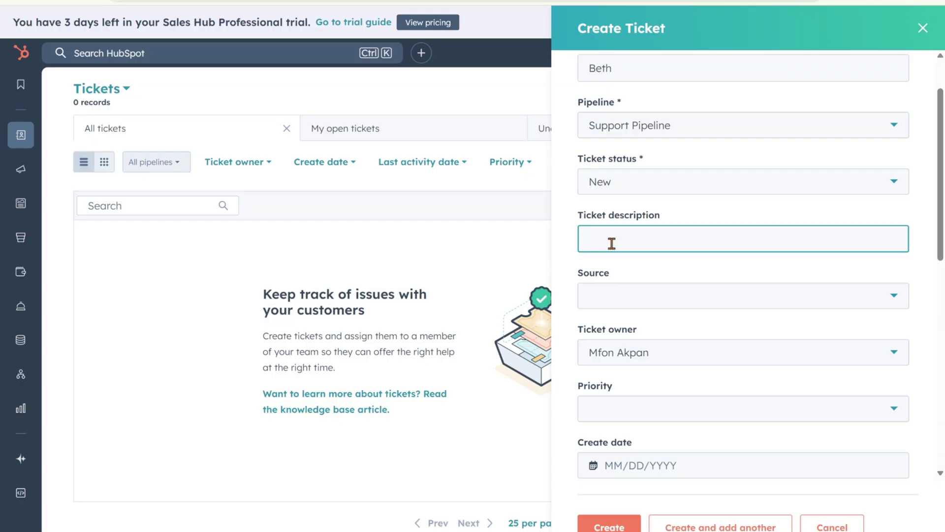
type("Ref")
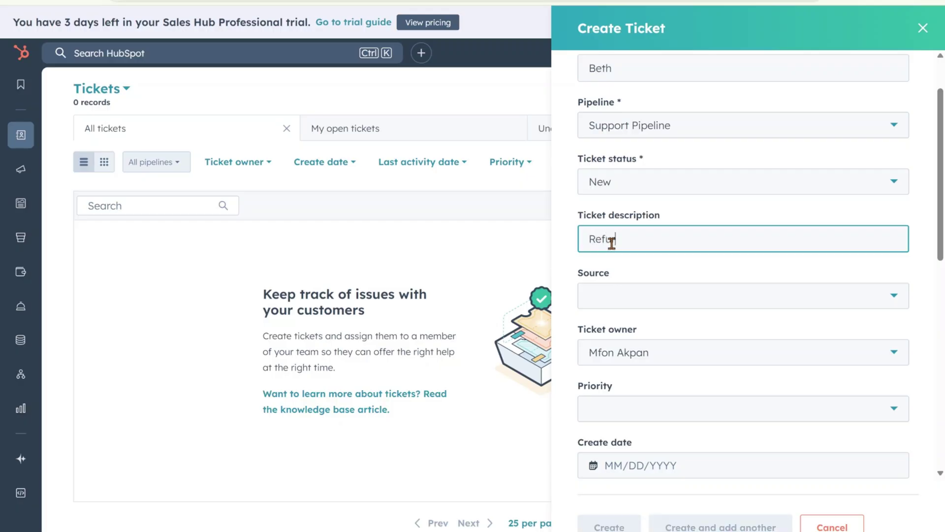
type("urbish")
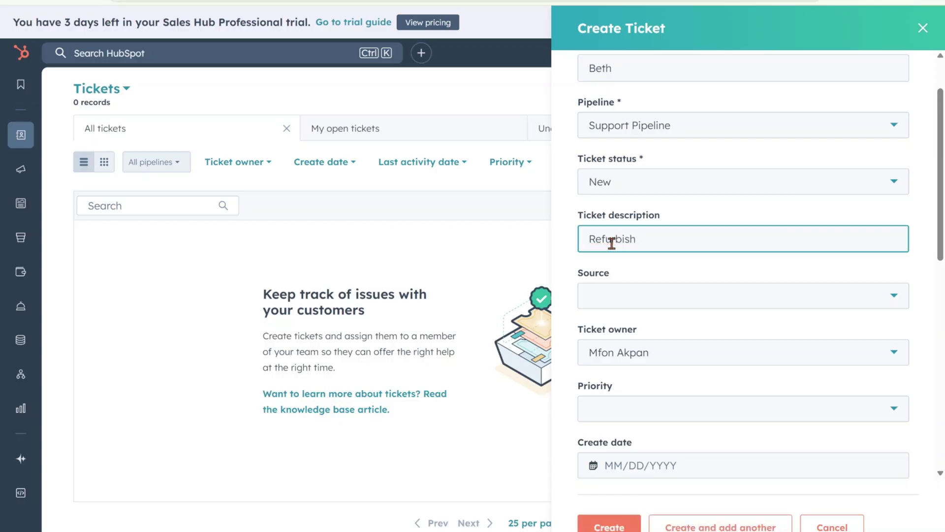
type("ed Laptop")
scroll(687, 266, "down", 1)
Set the ticket source to Phone, priority to High and create date to 11/24/2025.
left_click(647, 231)
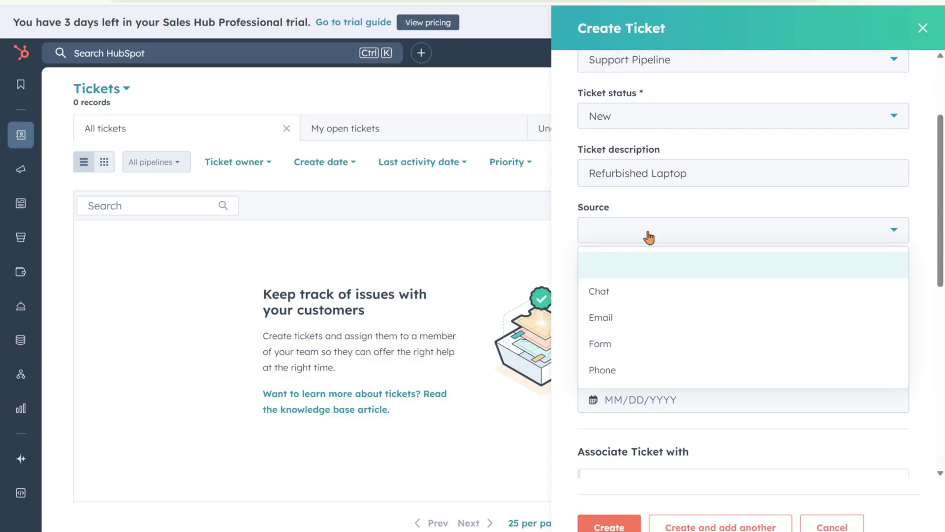
left_click(648, 236)
left_click(650, 238)
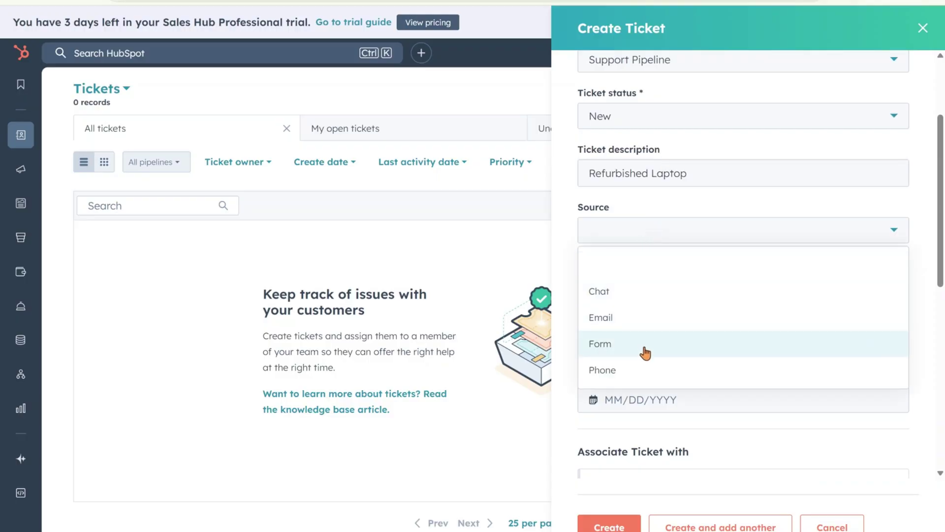
left_click(635, 371)
scroll(641, 291, "down", 3)
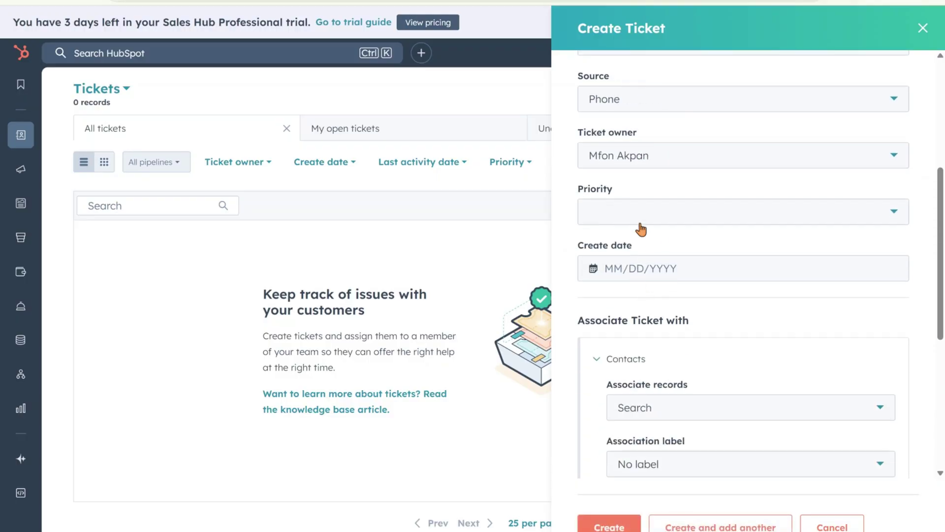
left_click(640, 228)
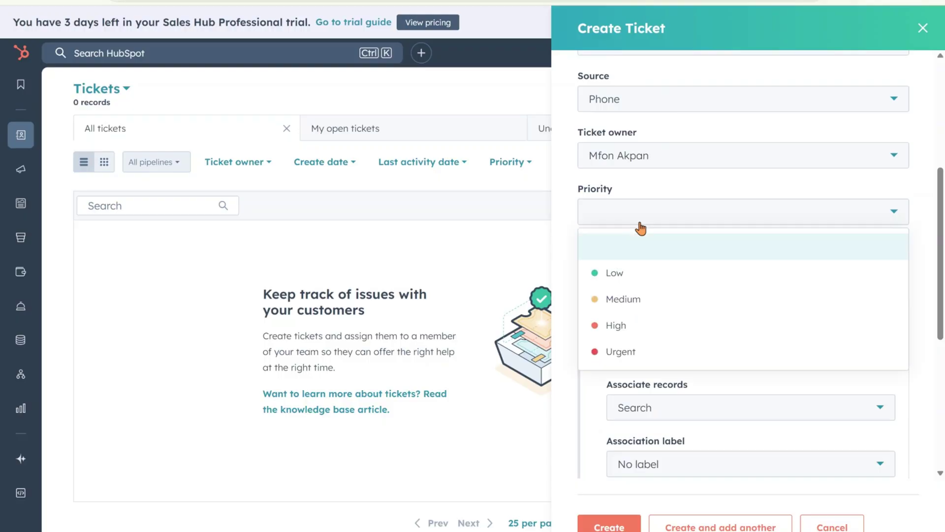
left_click(634, 329)
scroll(729, 251, "down", 1)
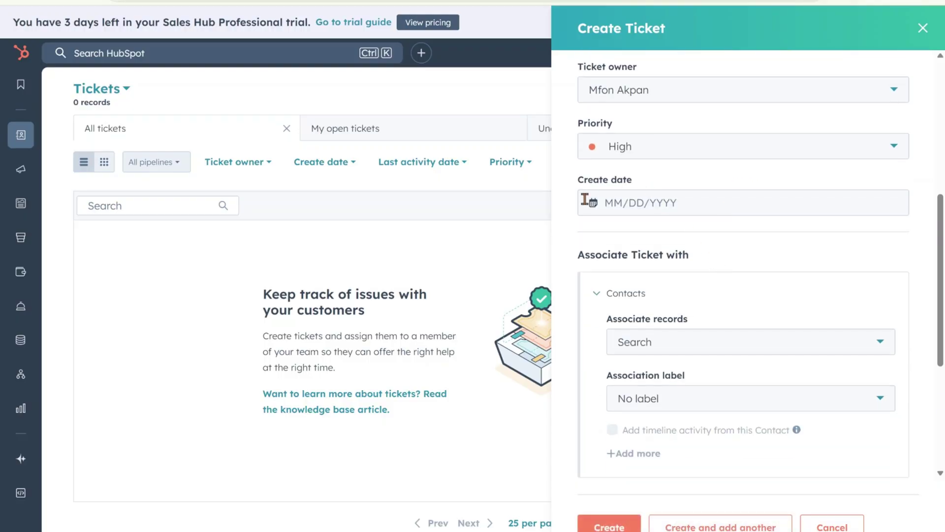
left_click(622, 202)
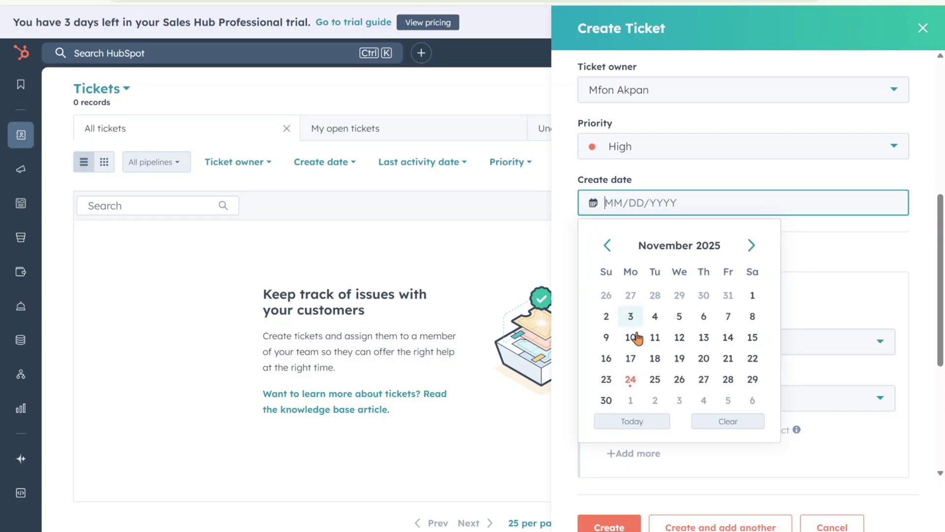
left_click(631, 386)
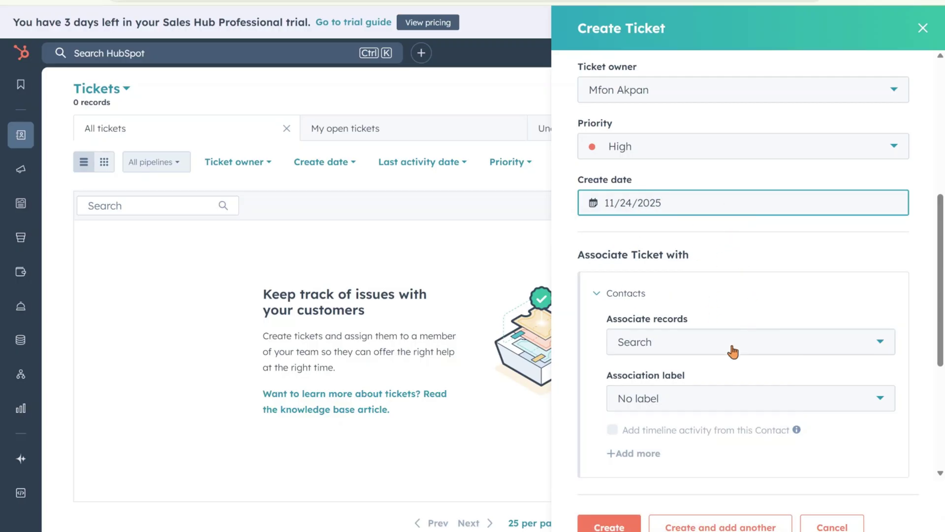
Associate the ticket with the e-commerce company and create it.
scroll(709, 352, "down", 2)
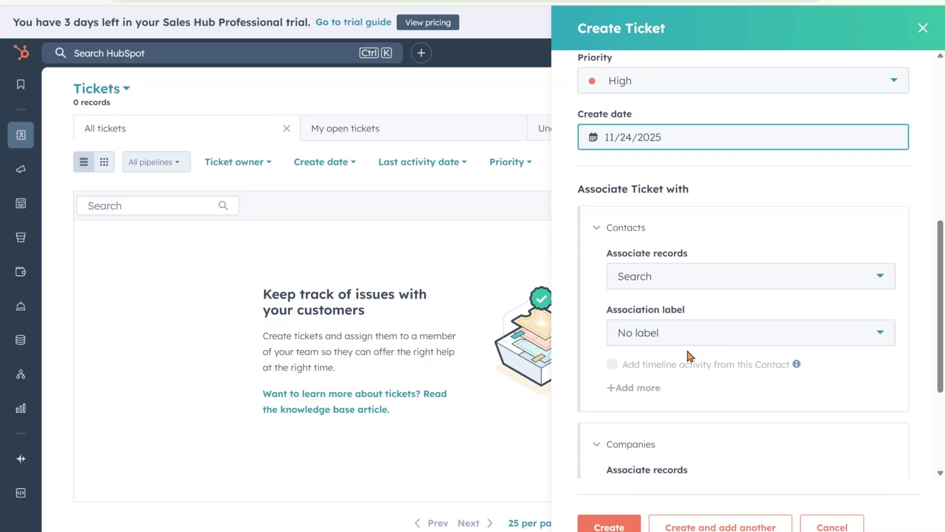
scroll(705, 338, "down", 5)
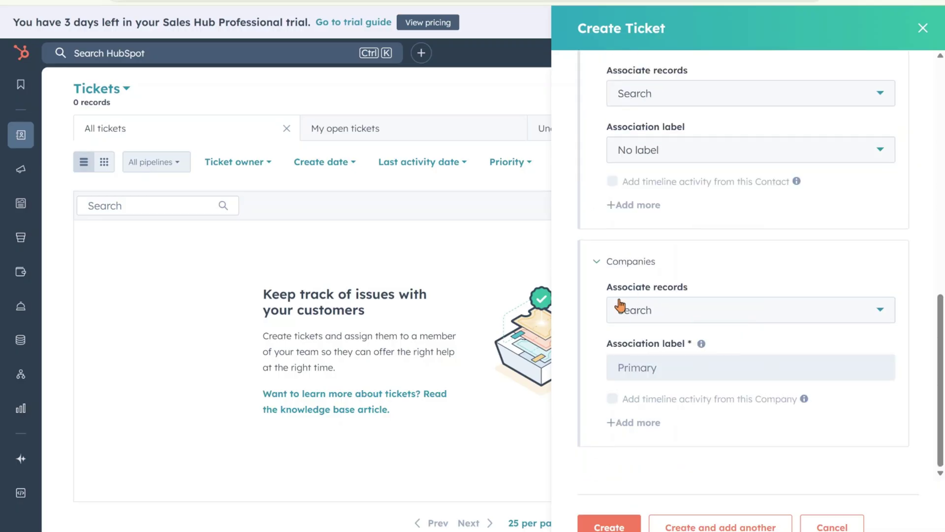
left_click(708, 317)
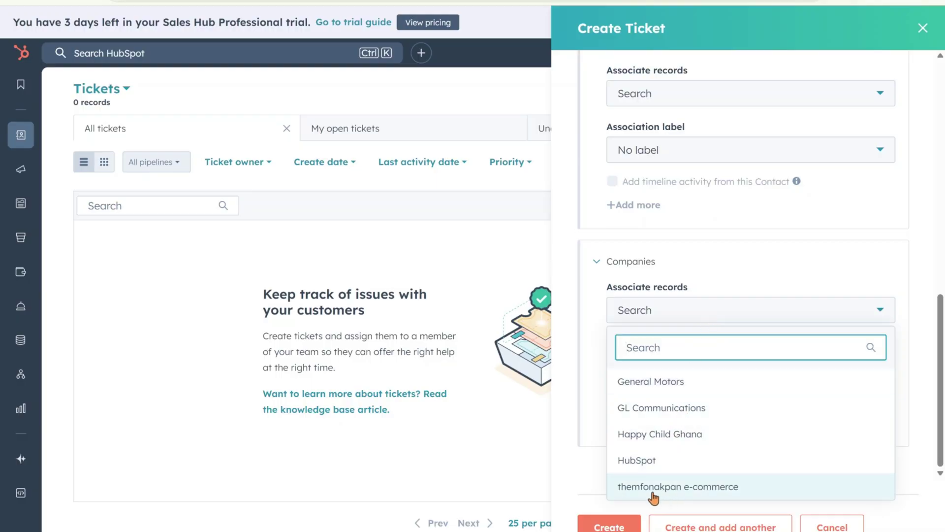
left_click(715, 493)
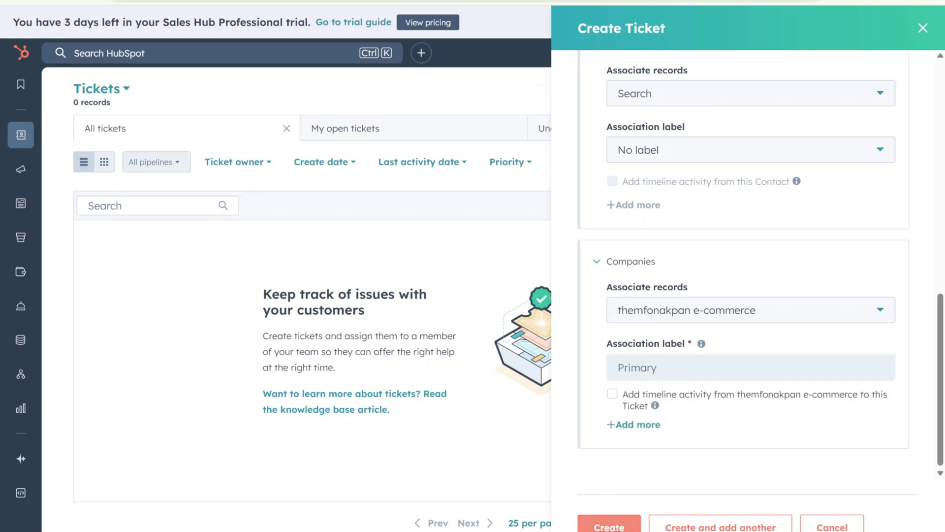
left_click(606, 527)
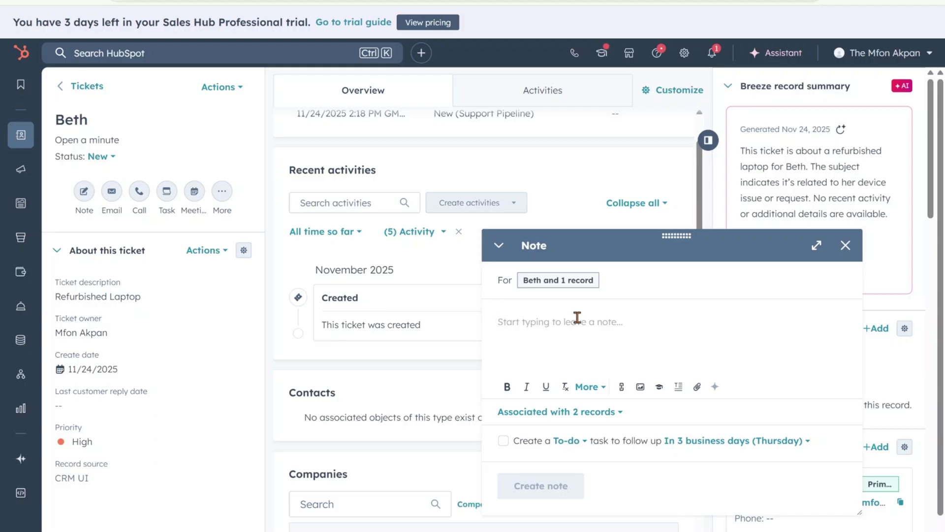
Discard the empty note on the new ticket by closing the Note editor.
left_click(845, 246)
Reopen the new ticket from the Tickets list and scroll down to its linked e-commerce company.
left_click(21, 135)
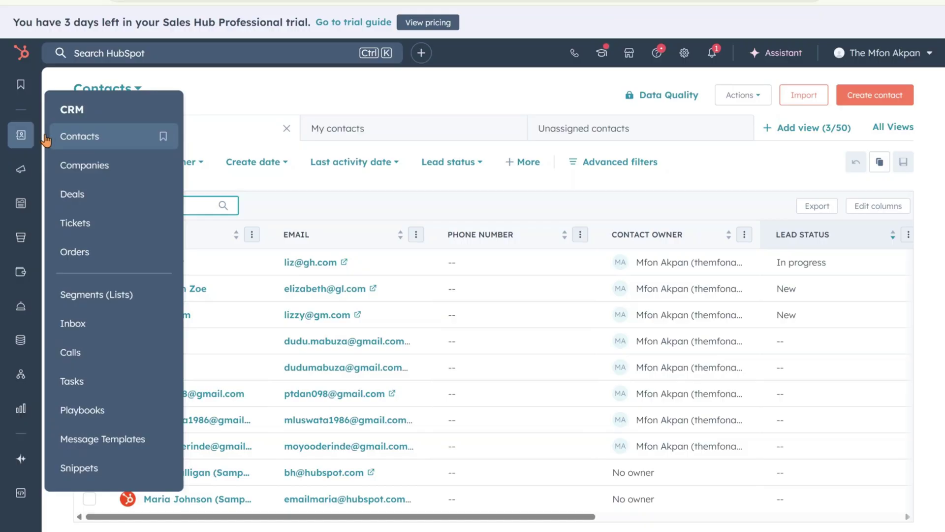
left_click(84, 227)
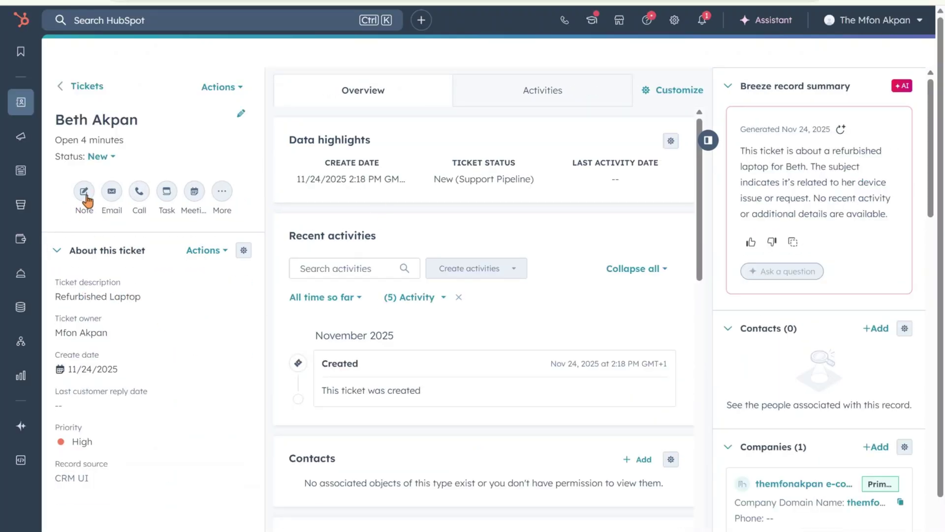
scroll(472, 408, "down", 3)
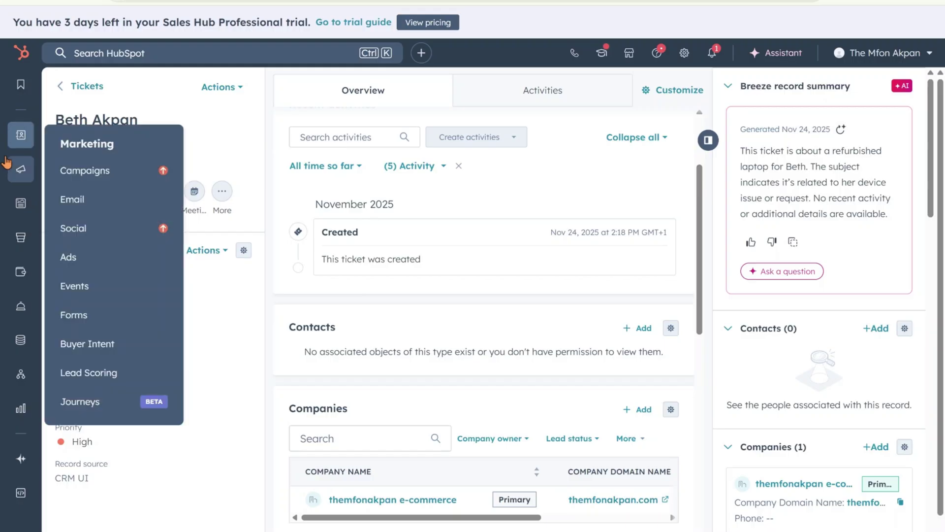
Show the five-record Companies list, cancelling the new-company panel with Escape.
mouse_move(39, 142)
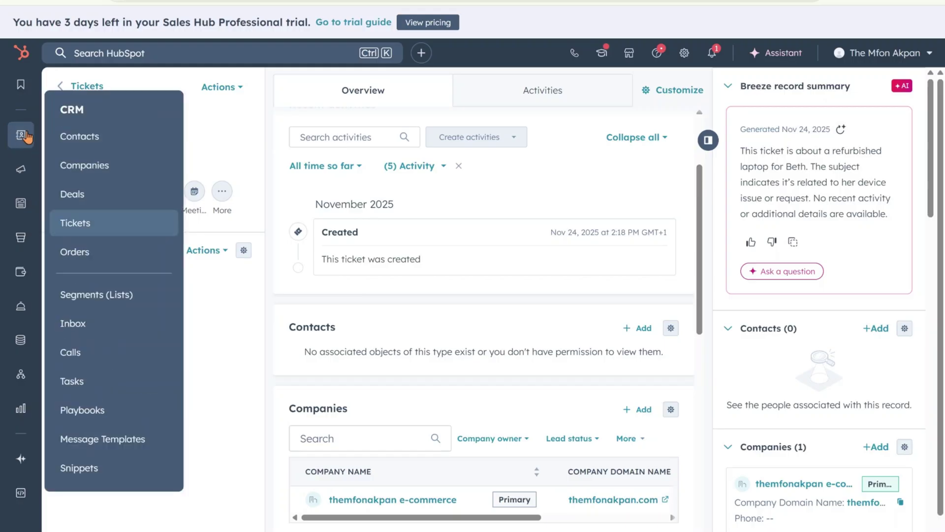
left_click(101, 166)
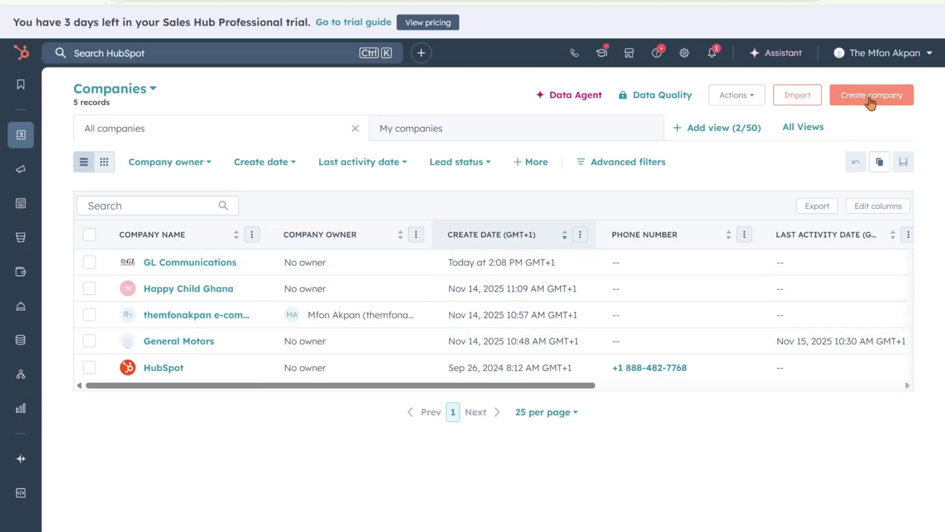
left_click(871, 96)
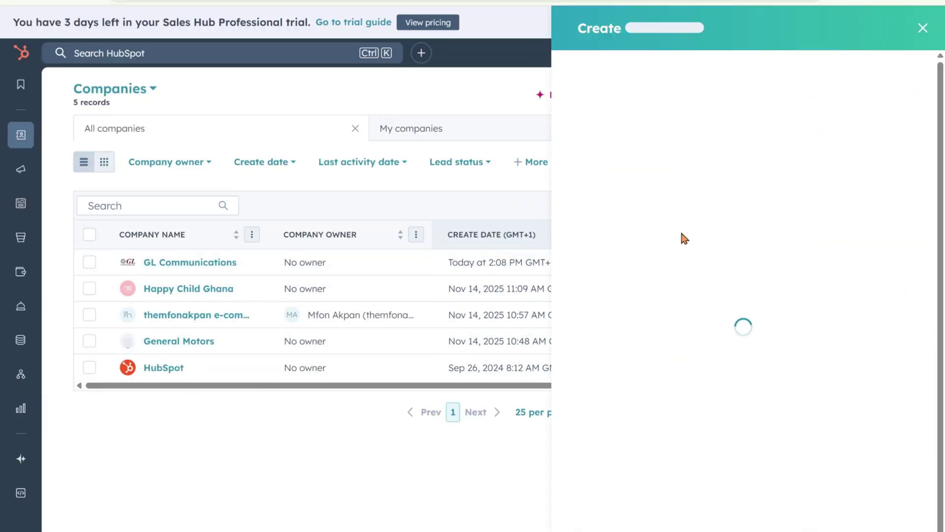
key("Escape")
mouse_move(21, 169)
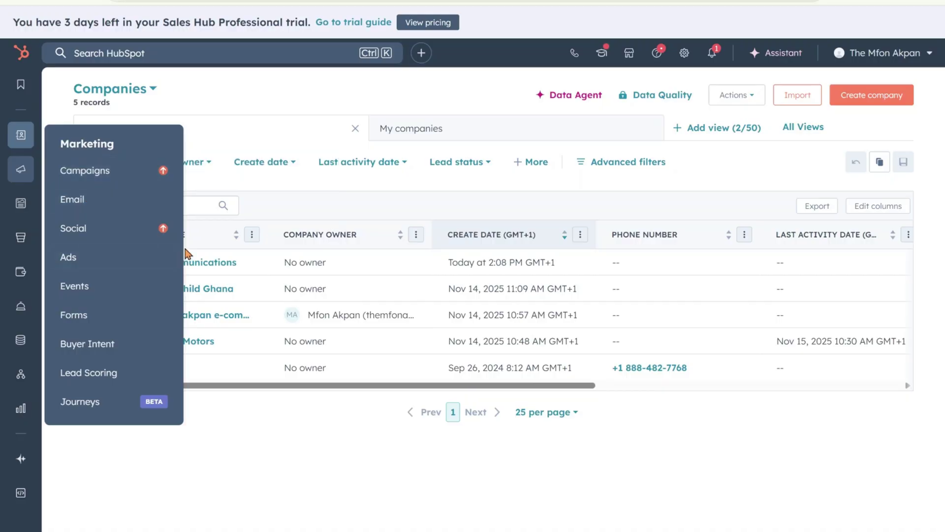
mouse_move(165, 235)
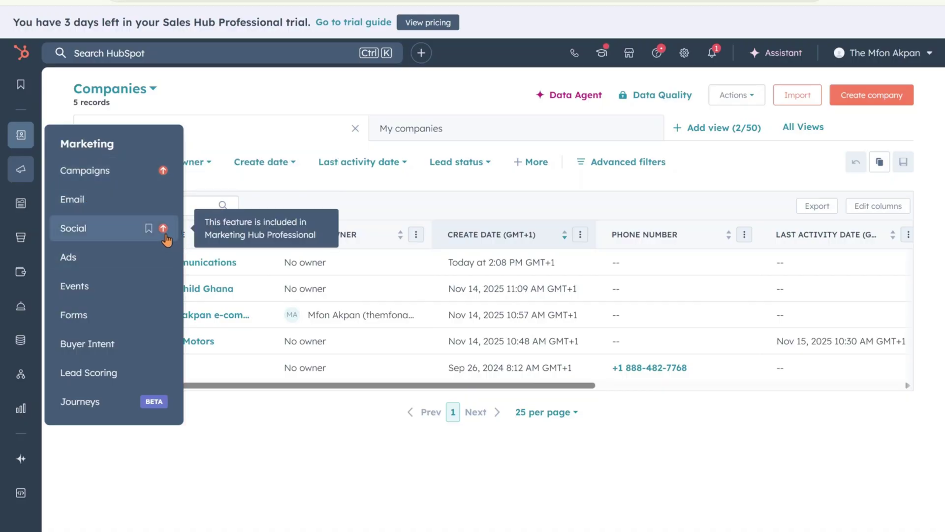